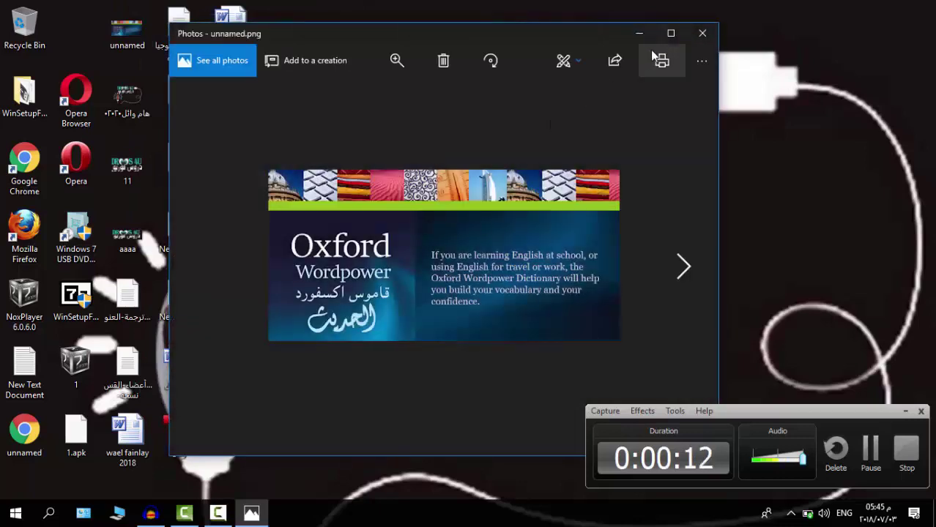
Close the open picture, run nox_setup_v6.2.0.0_full_intl from the desktop, and start the NoxPlayer installation
click(700, 37)
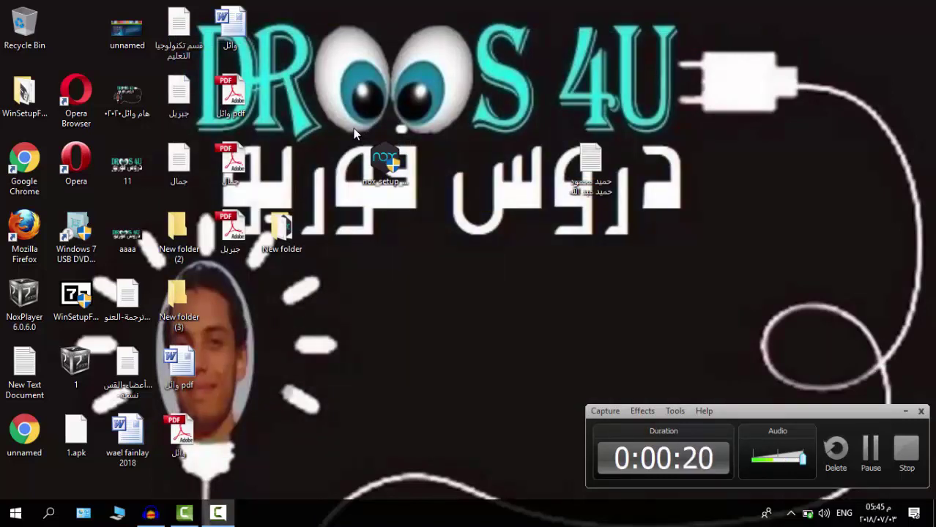
right_click(390, 155)
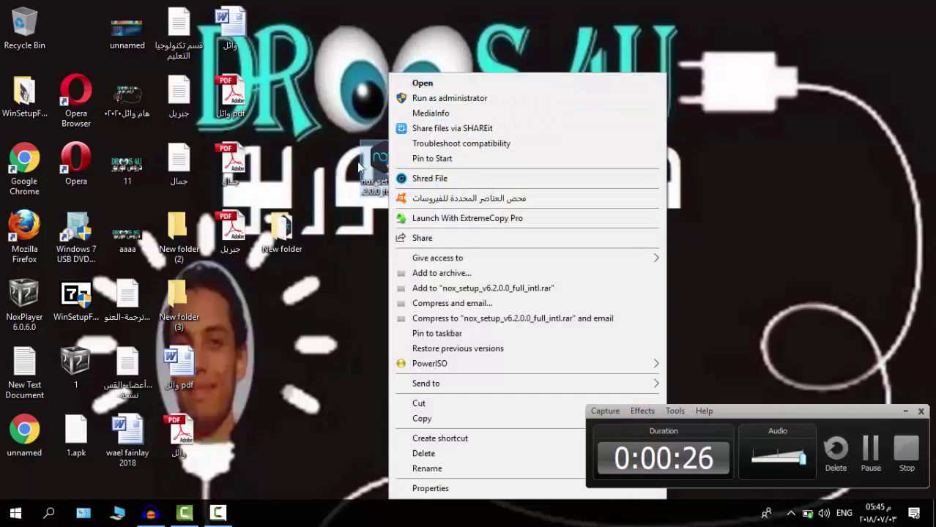
click(388, 164)
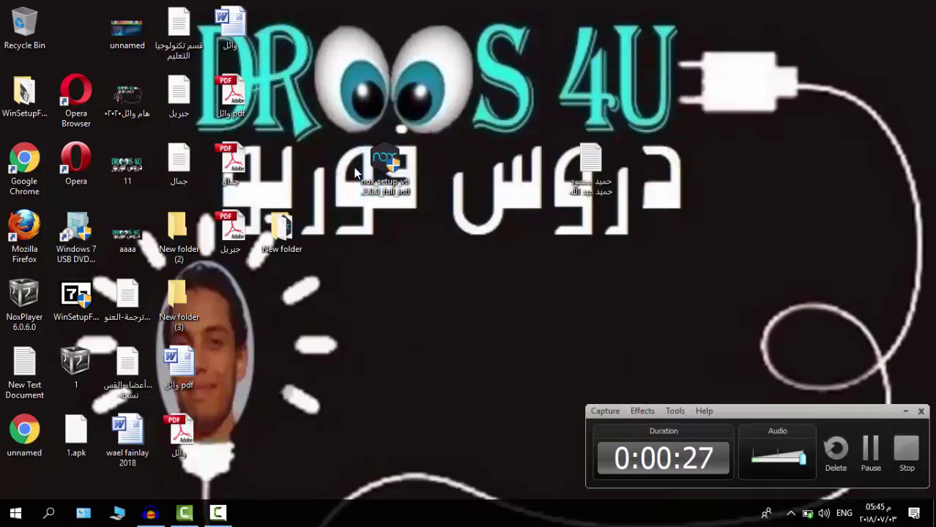
right_click(395, 167)
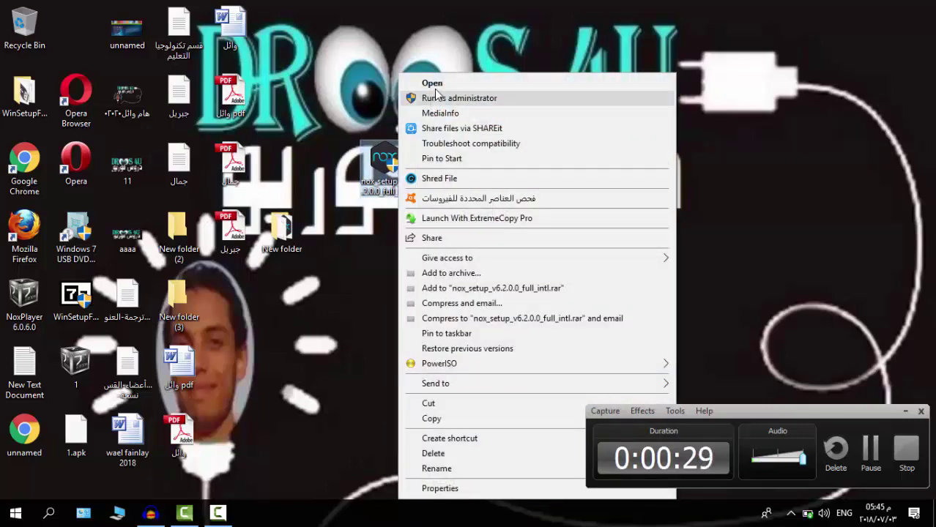
click(385, 170)
right_click(386, 164)
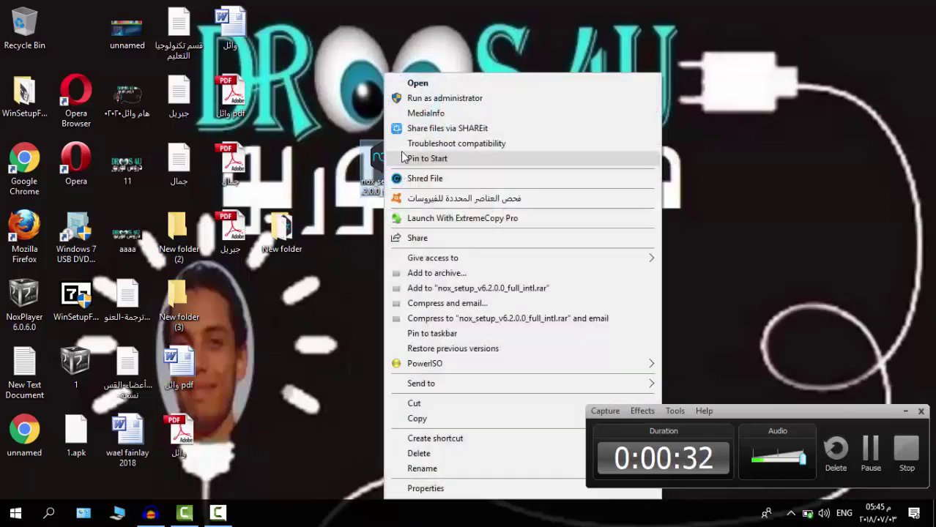
click(414, 90)
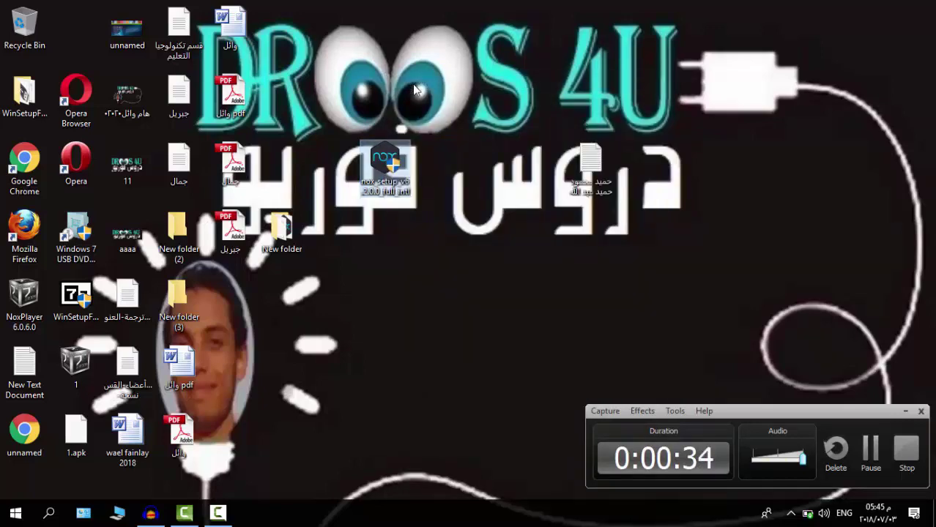
double_click(388, 163)
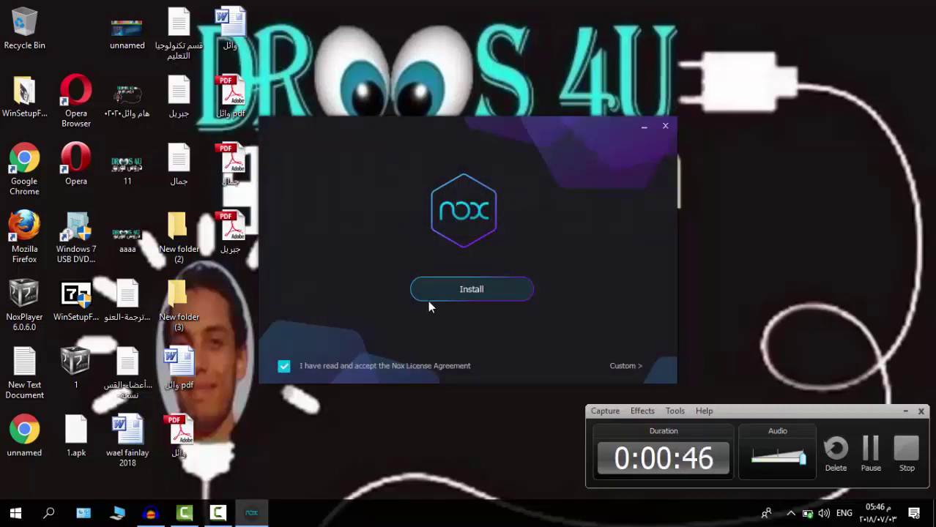
click(458, 290)
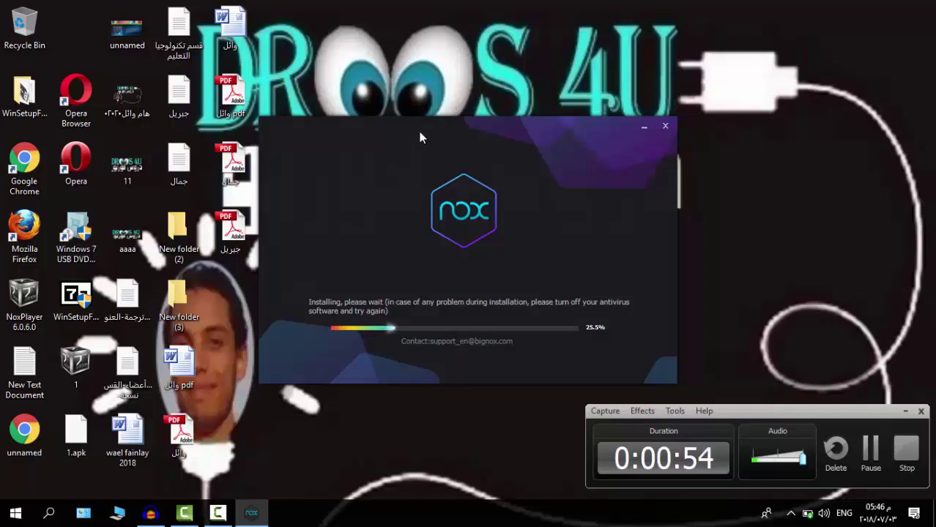
Move the installer window clear of the desktop files and look through the contents of New folder
drag(422, 136, 609, 104)
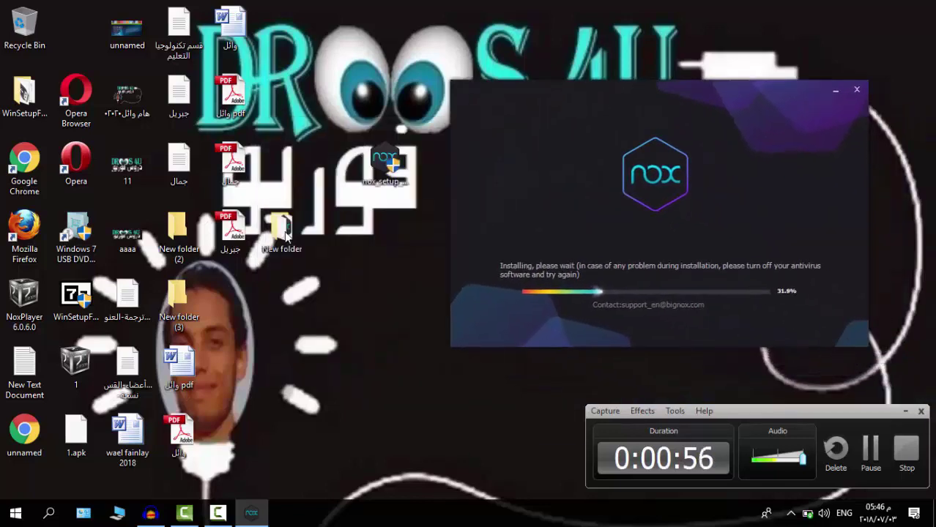
double_click(282, 228)
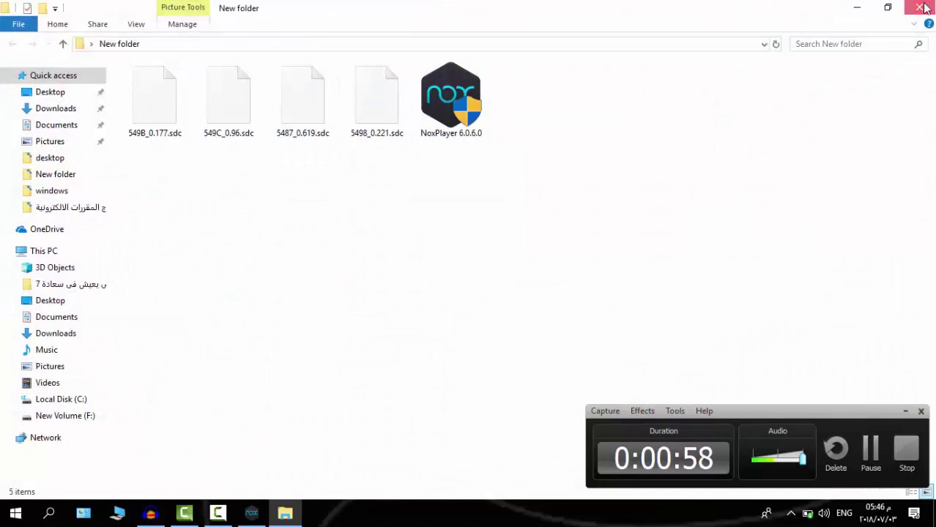
key(alt+F4)
drag(672, 139, 632, 98)
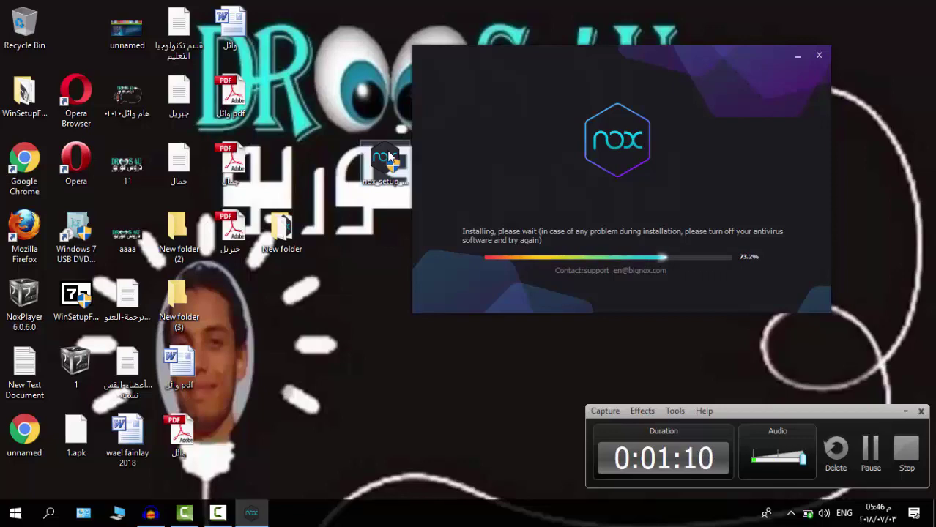
drag(538, 70, 601, 69)
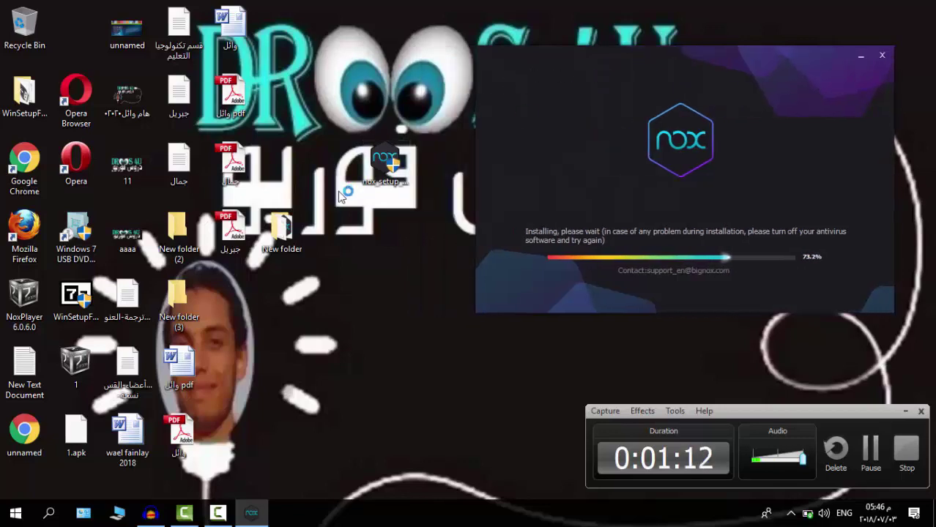
double_click(283, 227)
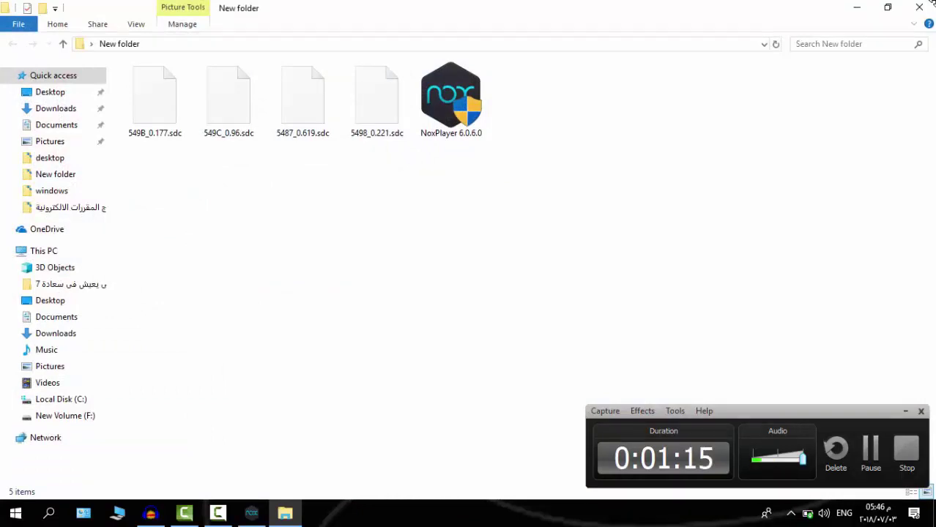
click(918, 6)
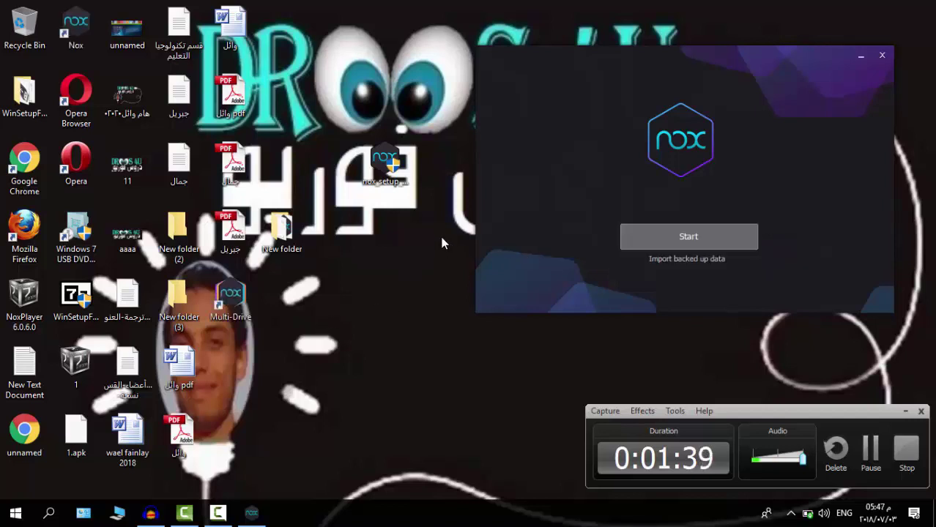
Start NoxPlayer from the finished installer and minimize its window while it loads
click(694, 237)
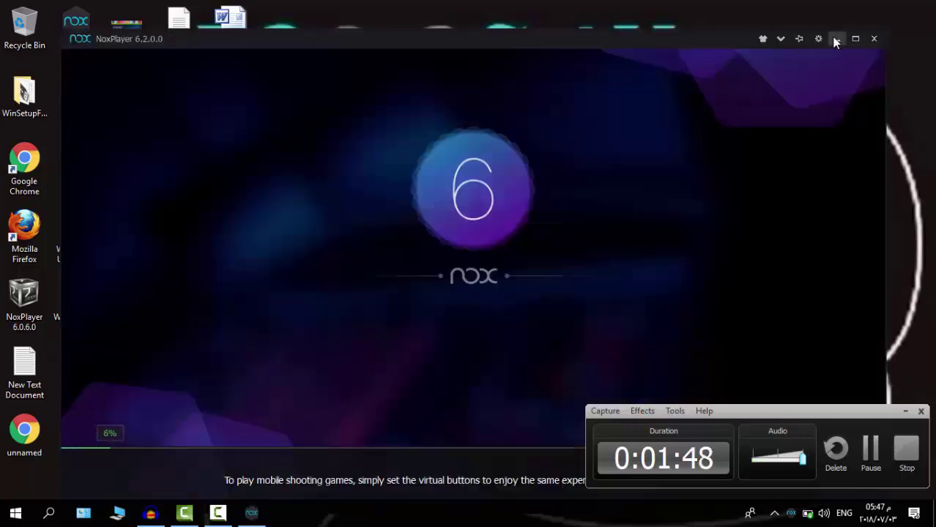
click(836, 40)
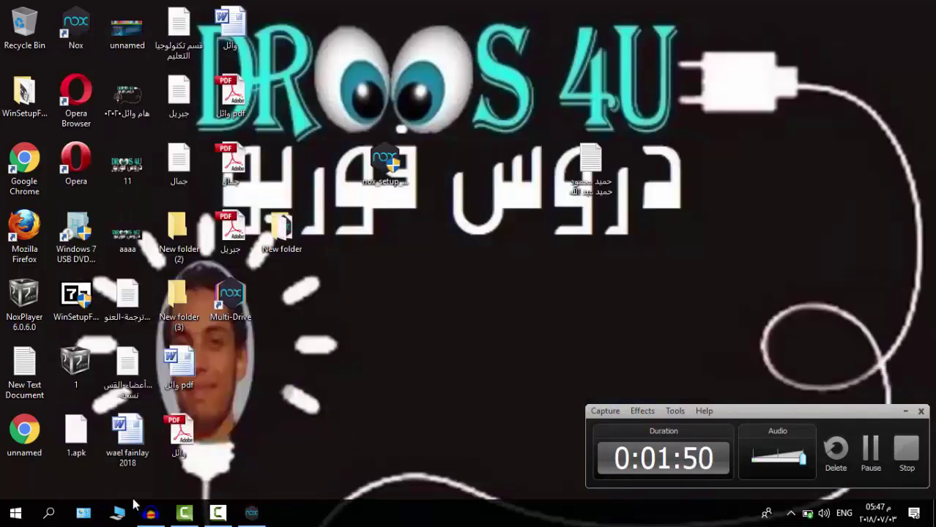
Search Windows for "old" and check the contents of New folder (3) on the desktop
click(48, 514)
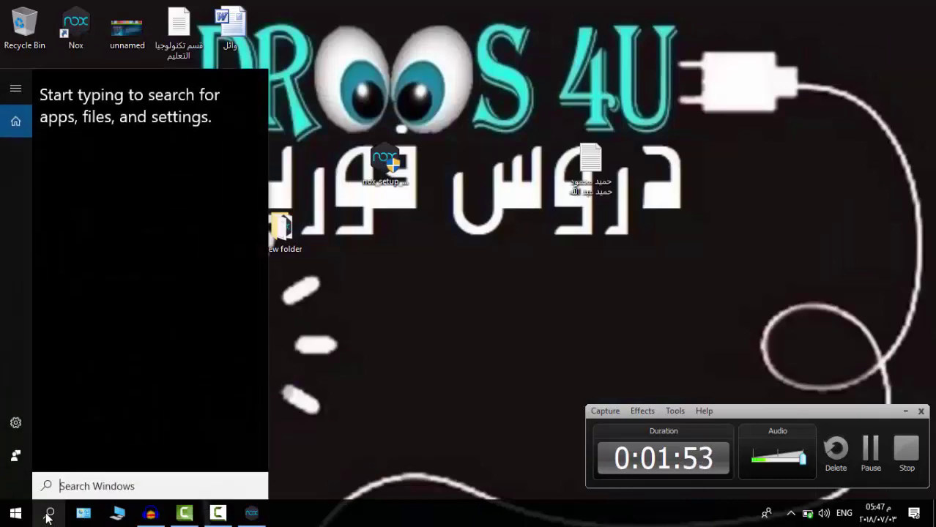
text(old)
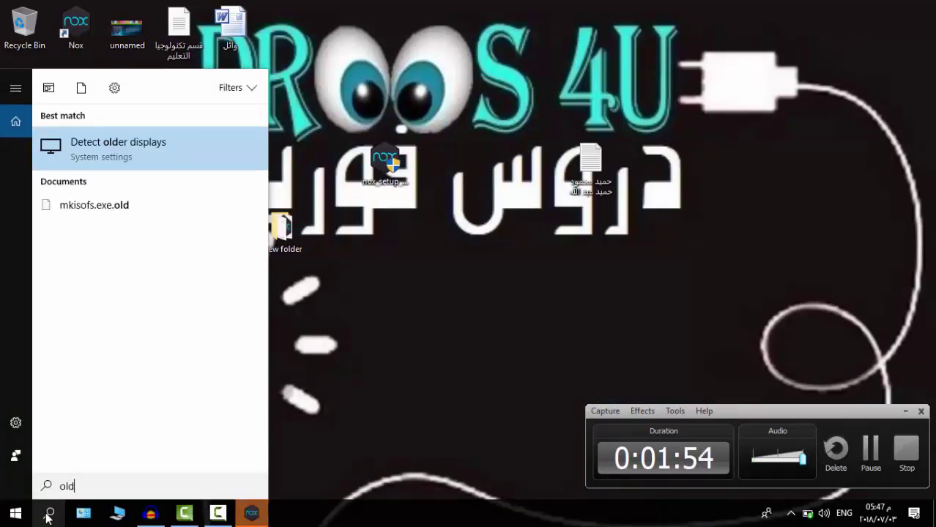
click(392, 202)
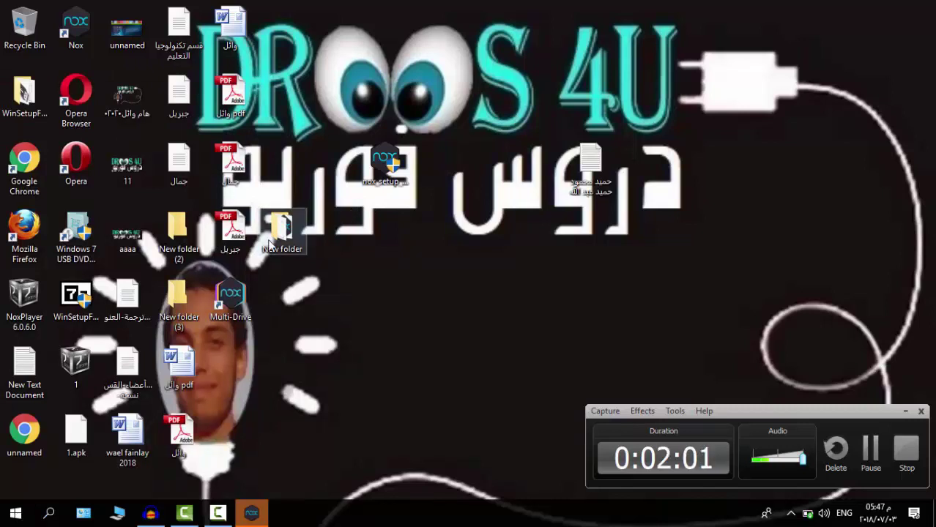
double_click(185, 293)
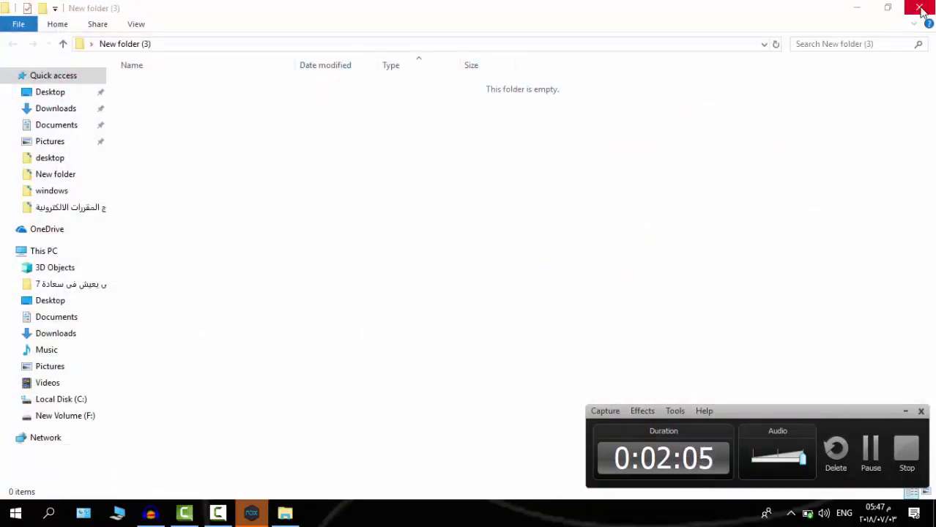
click(918, 8)
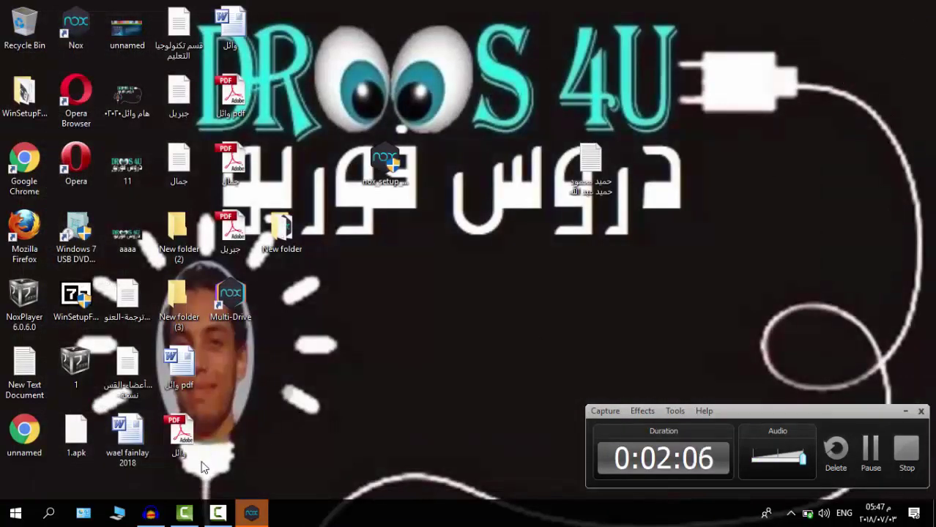
Bring NoxPlayer back, maximize its window, and skip the beginner tutorial to reach the home screen
click(251, 513)
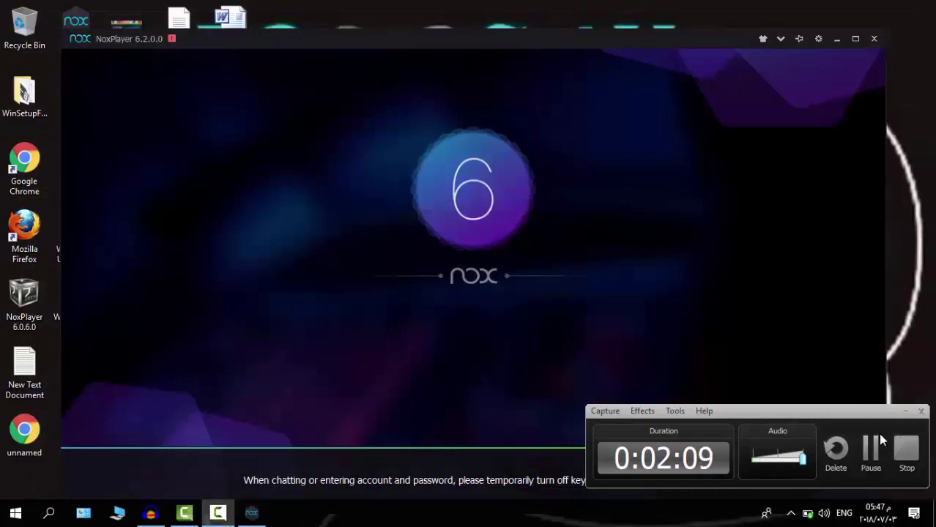
drag(899, 430, 869, 480)
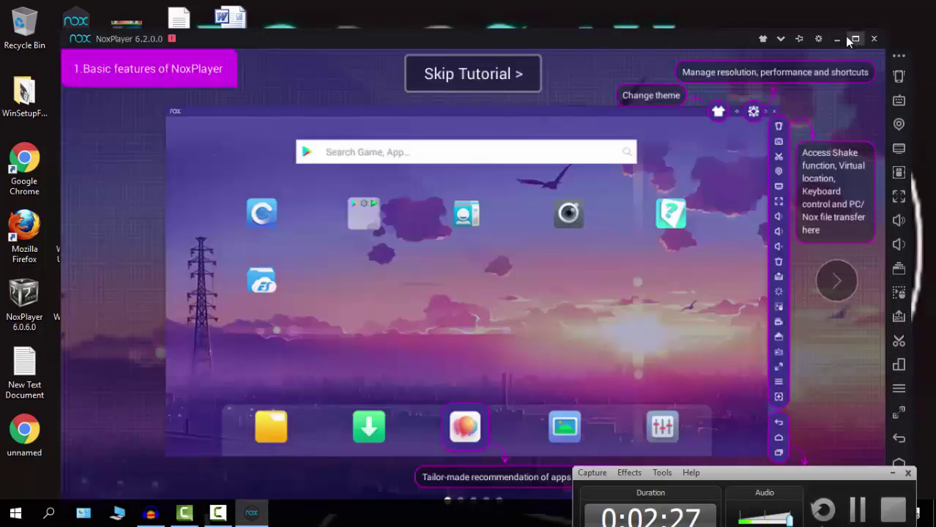
click(854, 39)
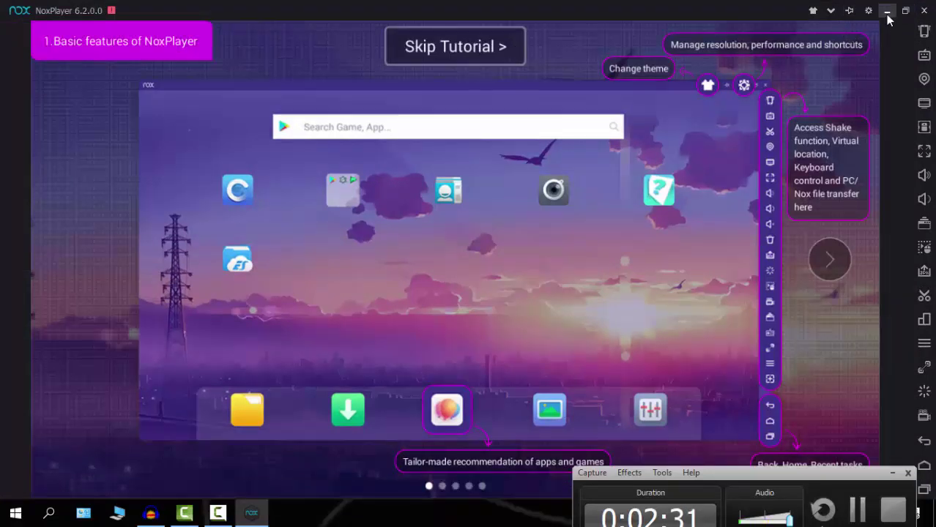
click(449, 50)
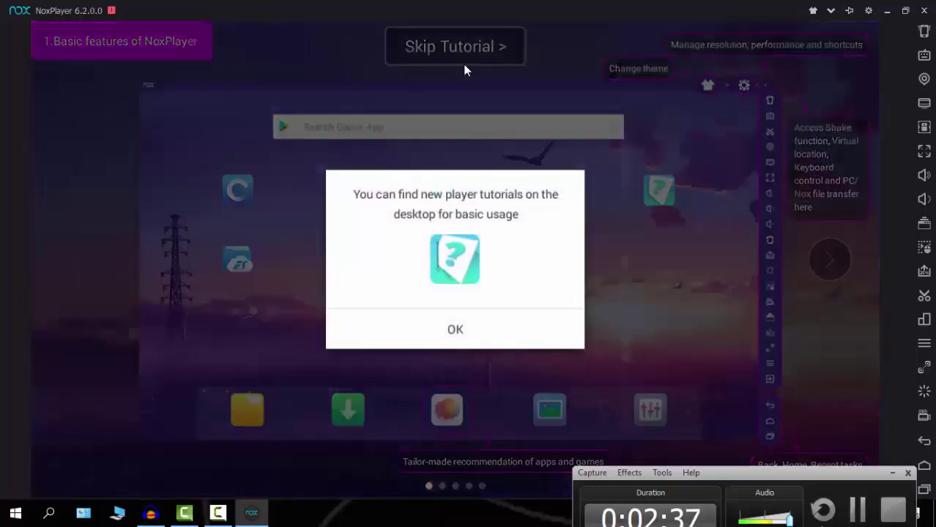
click(453, 330)
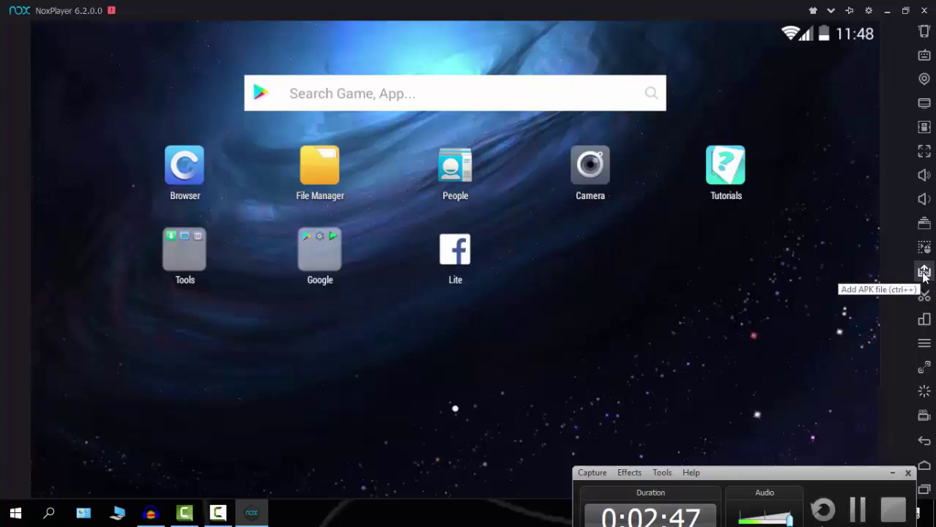
Try to install the APK file named 1 from the Desktop folder
click(924, 274)
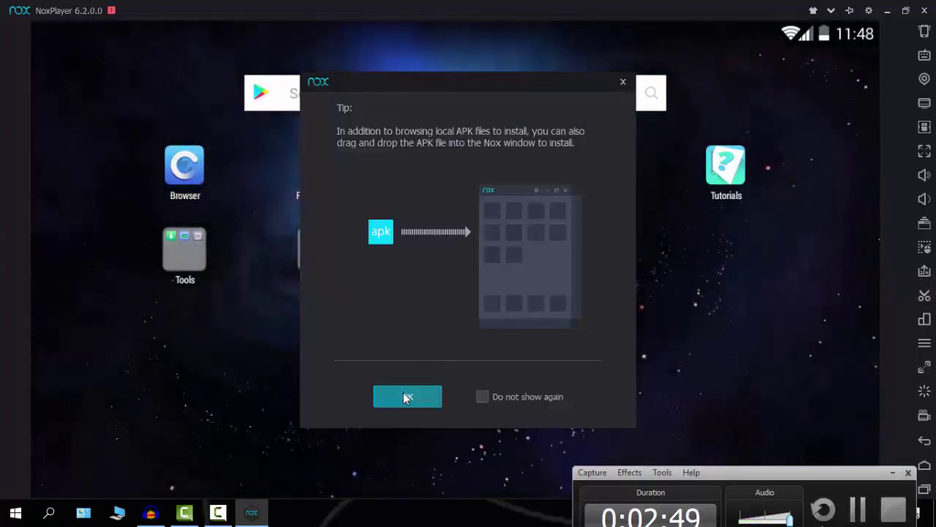
click(407, 397)
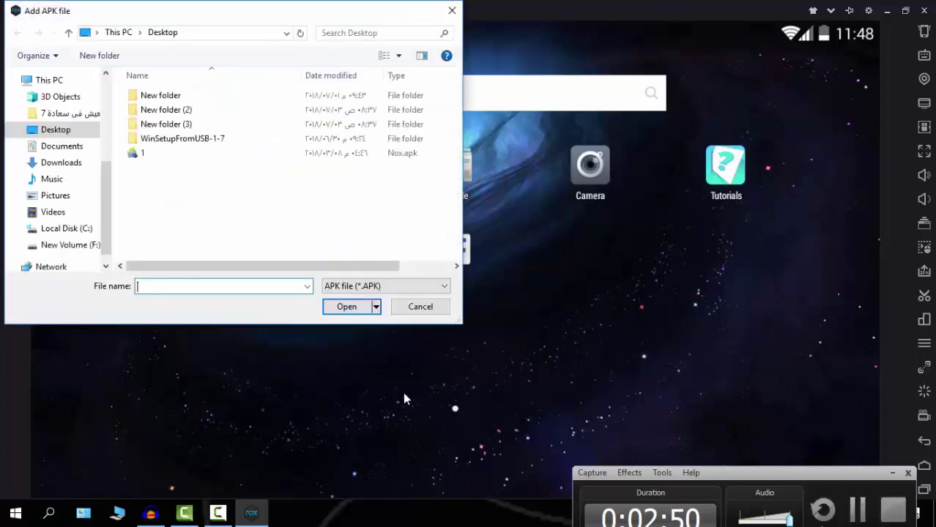
click(143, 157)
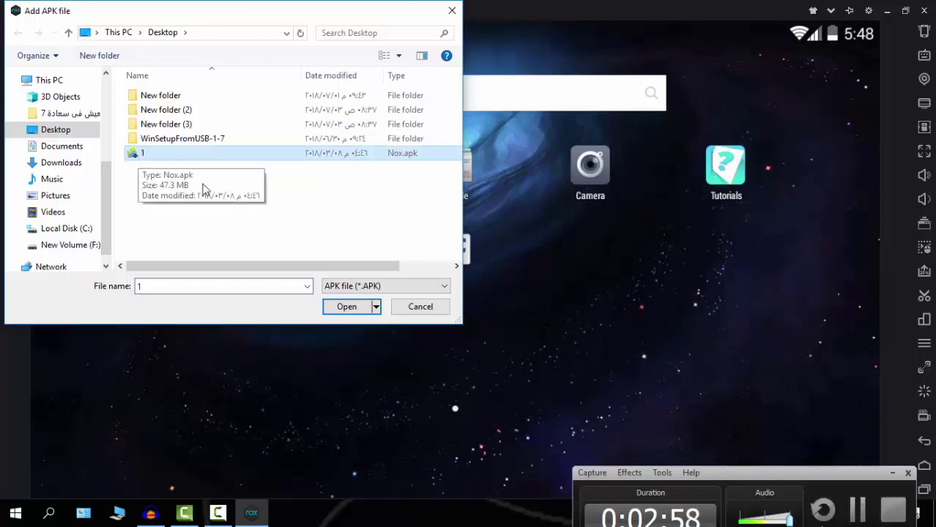
click(345, 309)
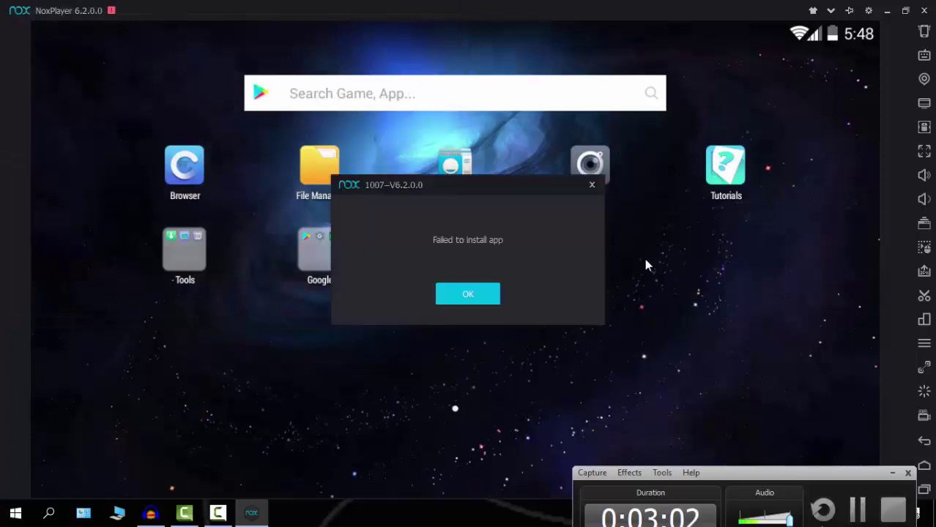
click(487, 295)
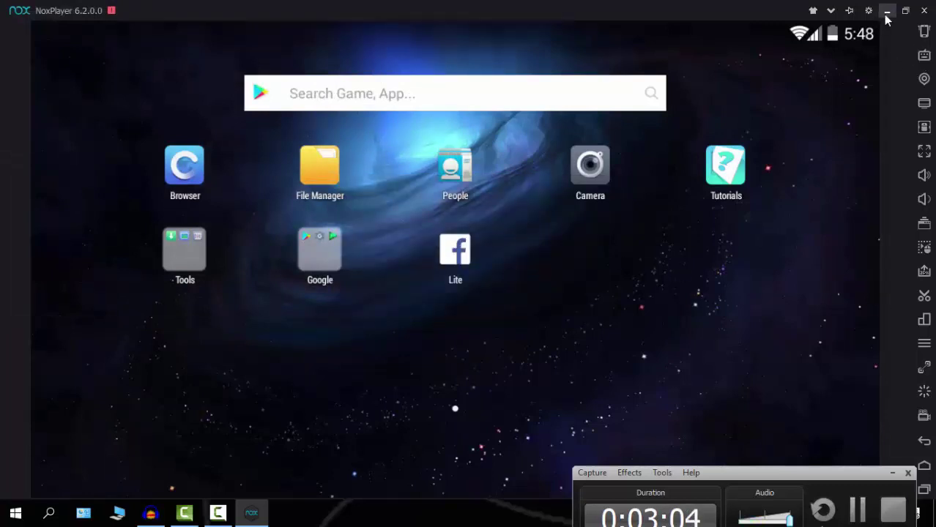
Set the Add APK tip not to show again and close the APK file chooser without adding a file
click(924, 271)
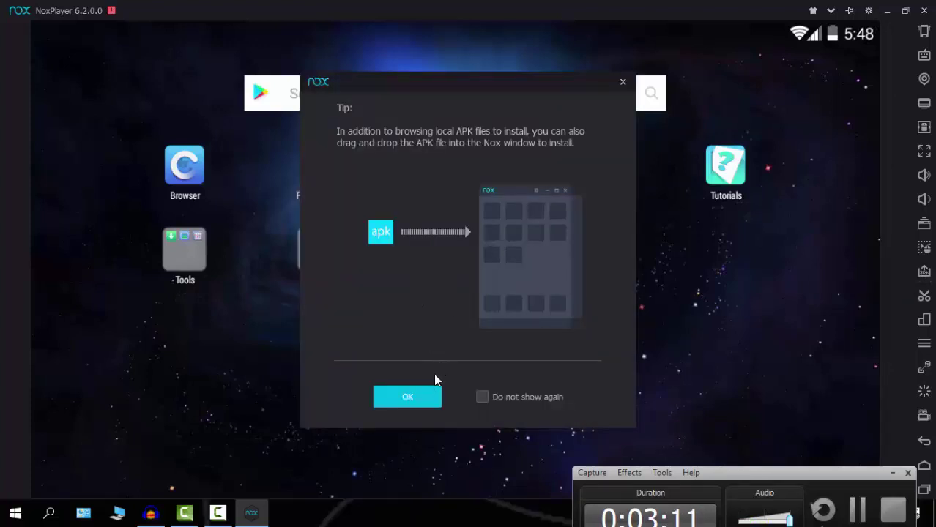
click(500, 397)
click(405, 396)
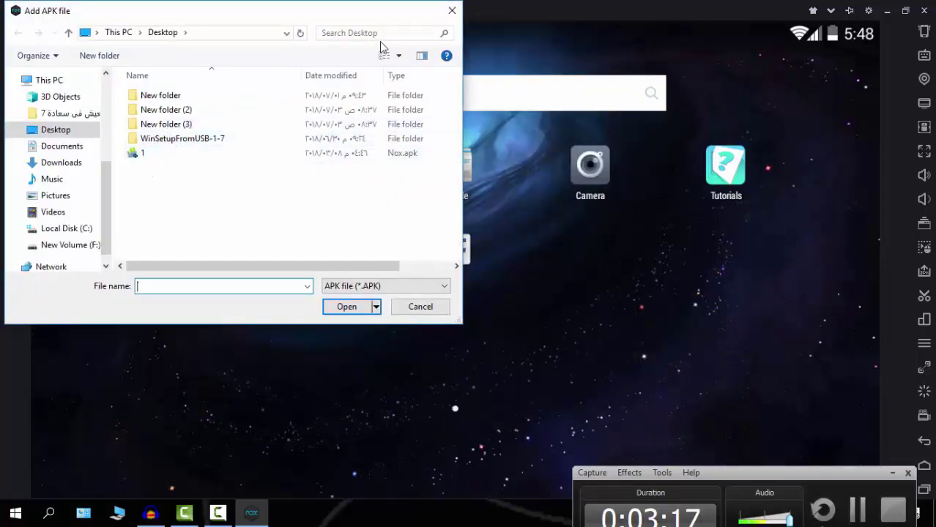
click(160, 154)
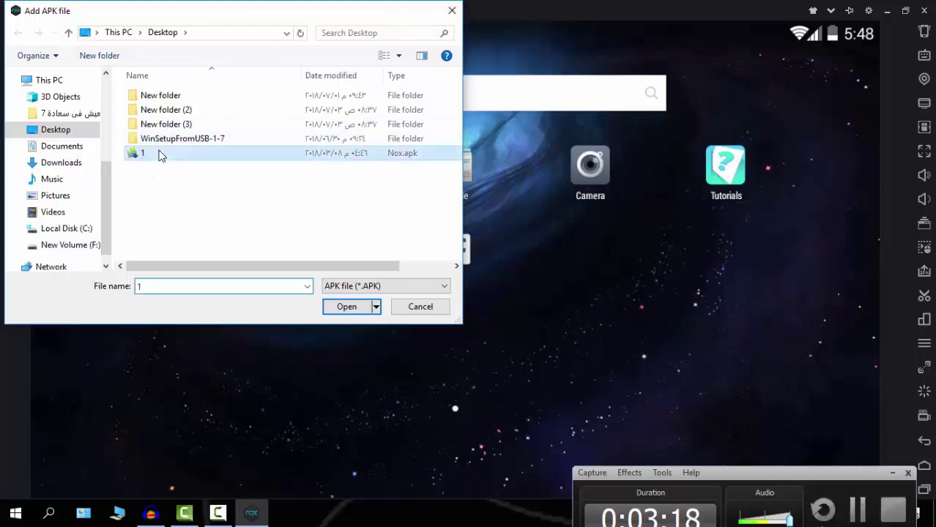
click(451, 10)
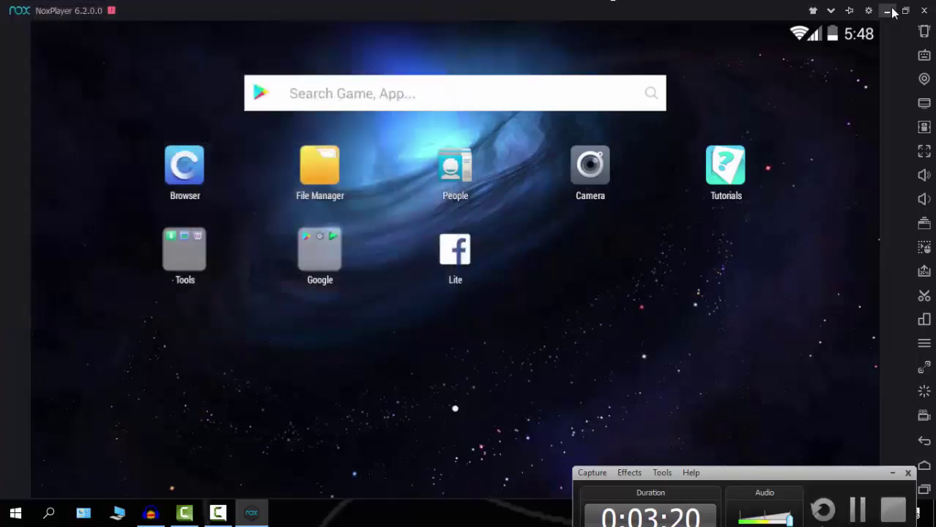
click(887, 10)
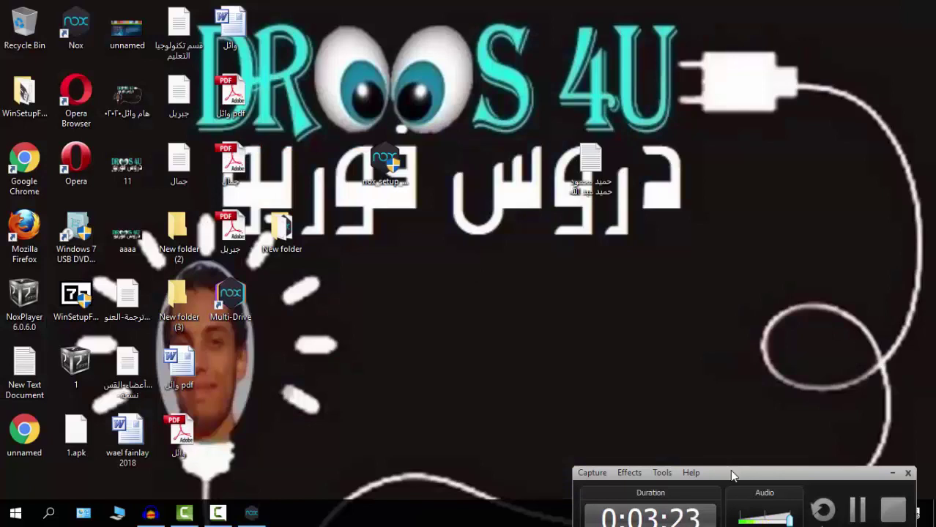
drag(729, 469, 669, 239)
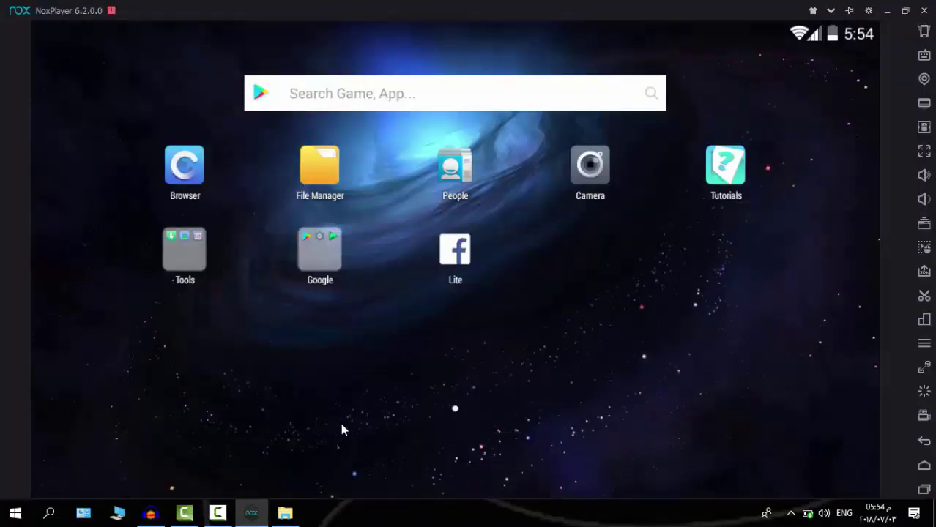
Install OALD.apk and ES File Explorer.apk from New folder into NoxPlayer
click(285, 513)
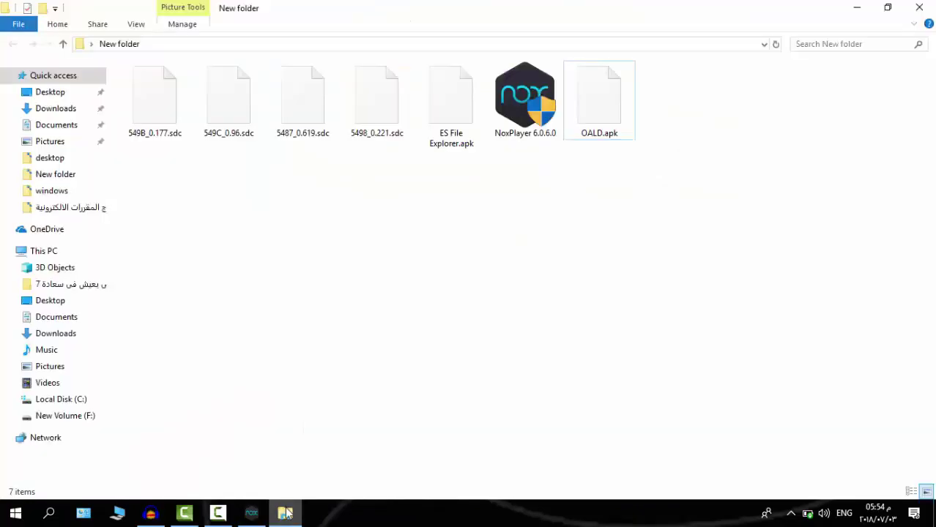
click(454, 117)
click(599, 113)
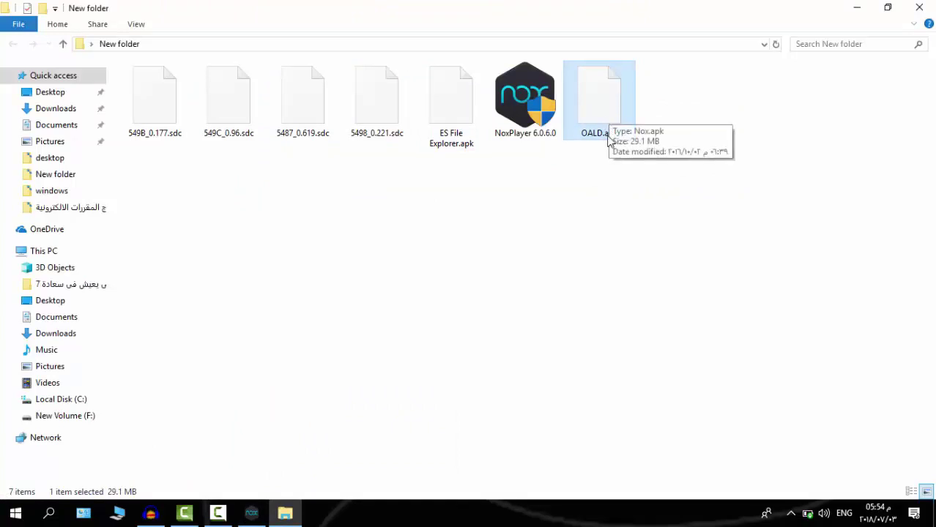
drag(606, 106, 537, 330)
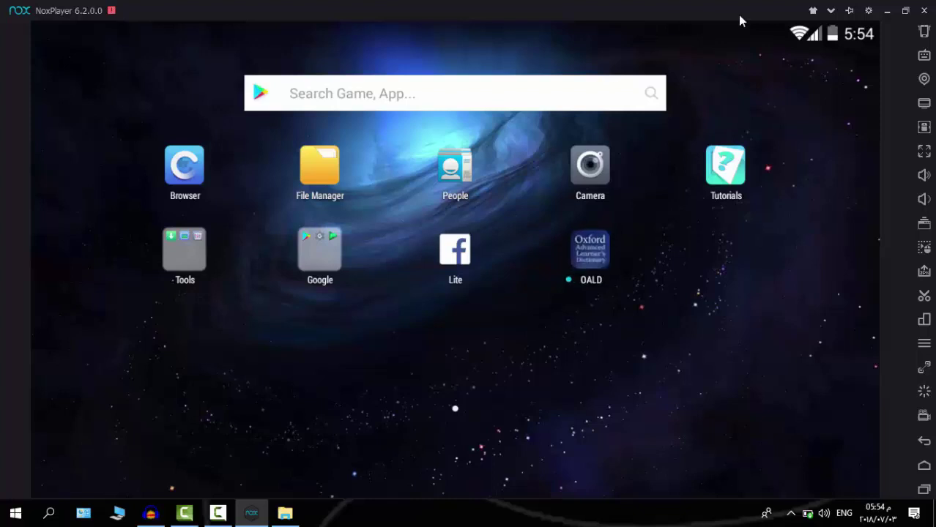
click(886, 11)
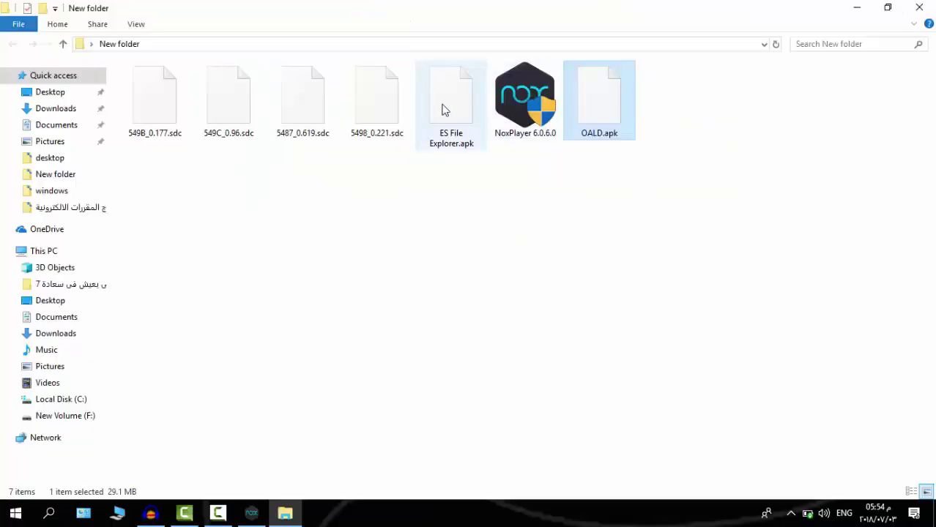
drag(442, 110, 646, 366)
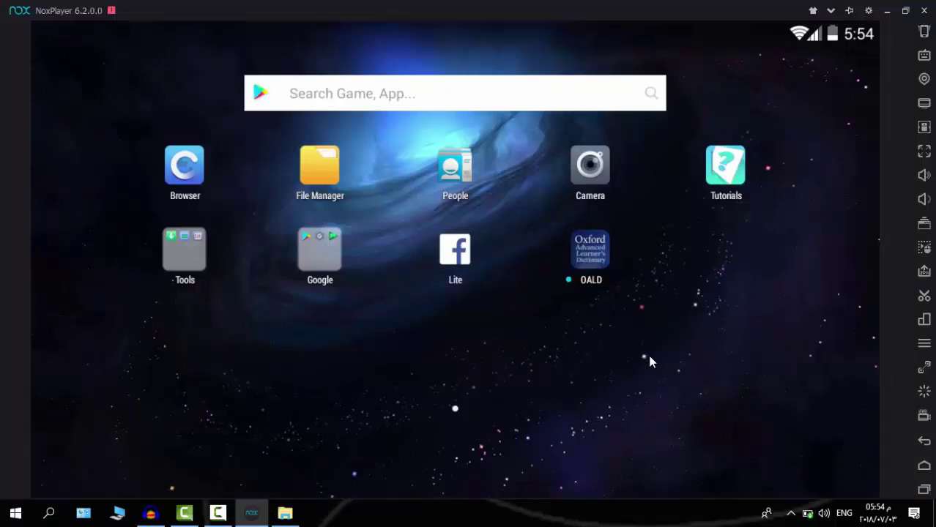
Reduce NoxPlayer to a smaller window below the files in New folder and try adding OALD.apk to it again
click(905, 11)
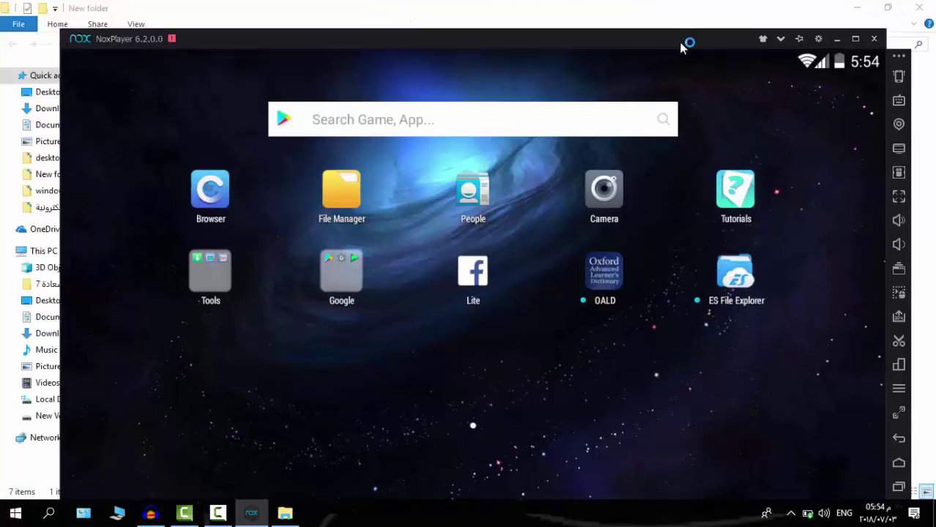
drag(676, 41, 627, 152)
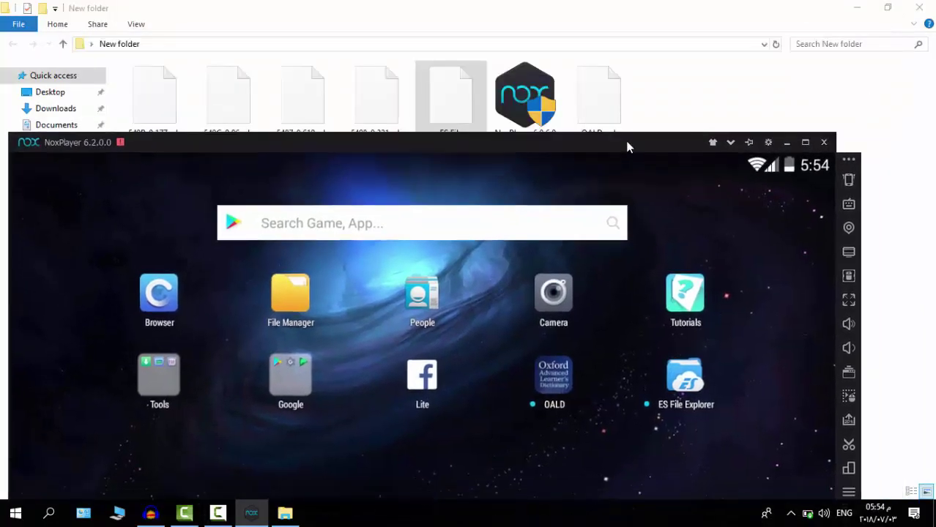
click(602, 91)
drag(602, 91, 494, 356)
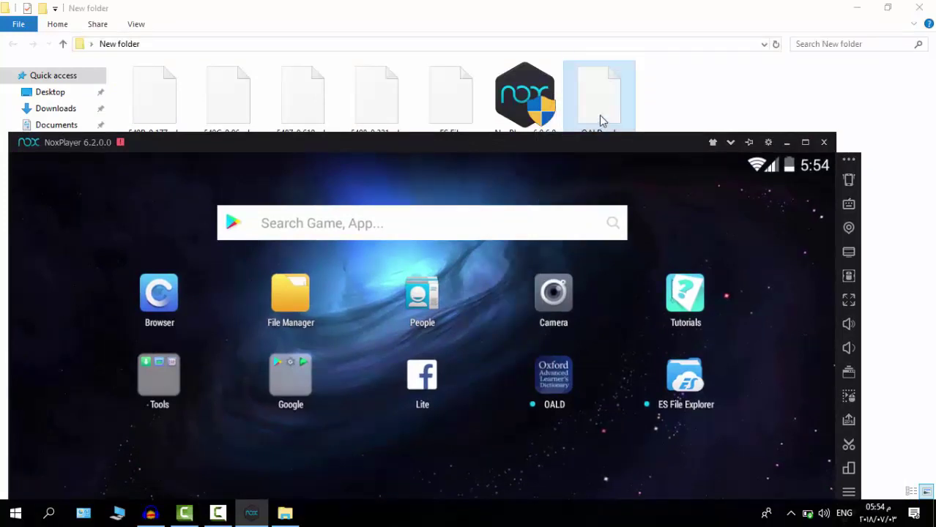
click(806, 143)
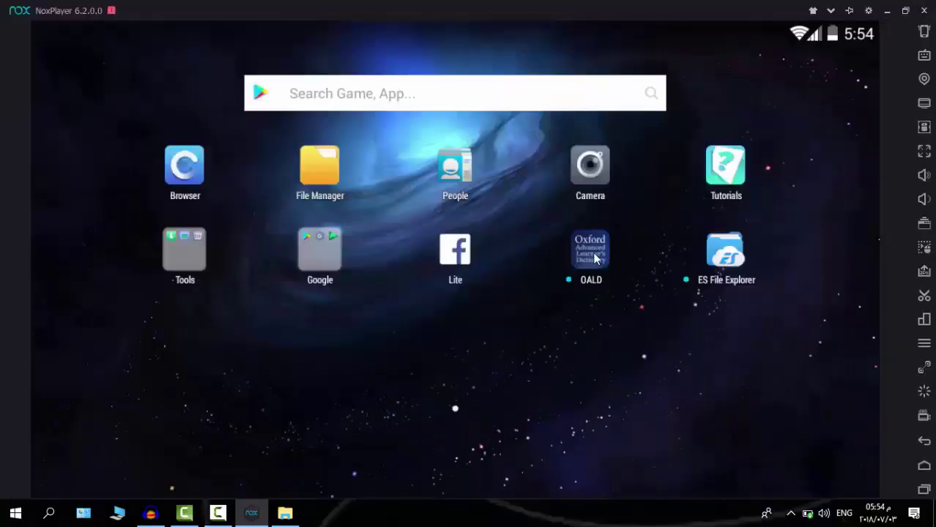
click(905, 11)
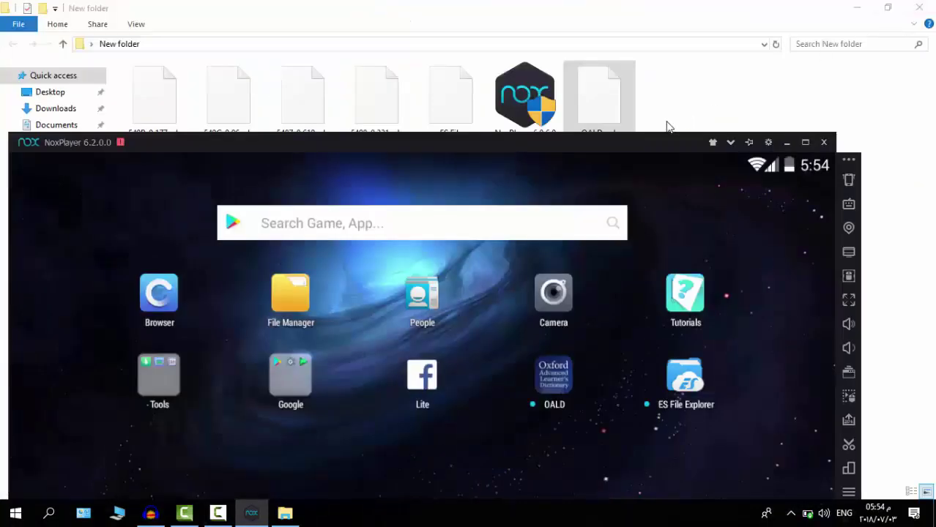
Open the OALD app and position the NoxPlayer window so the files in New folder stay in view
click(550, 368)
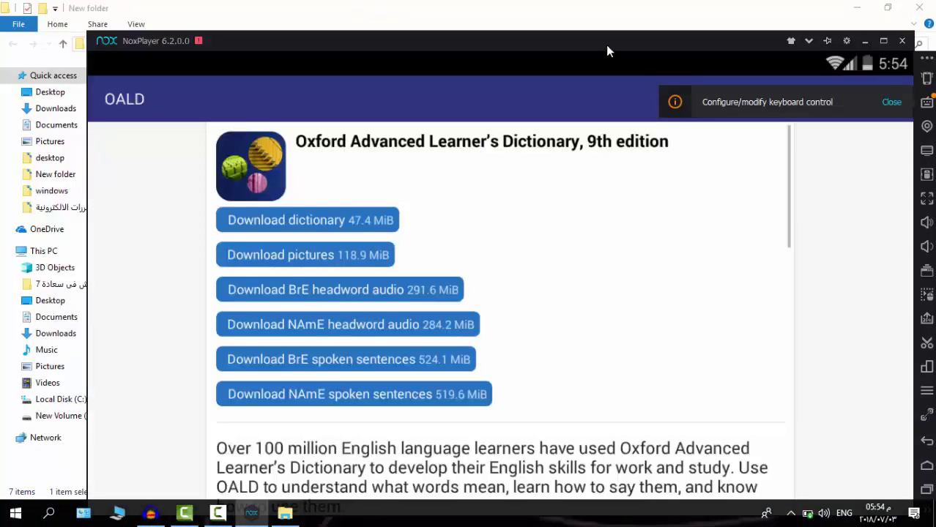
drag(606, 46, 579, 15)
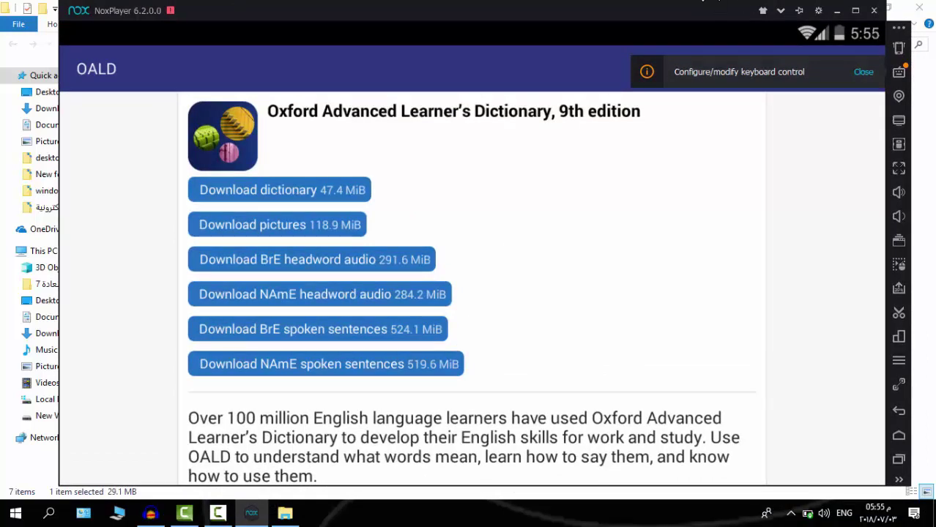
drag(546, 14, 585, 221)
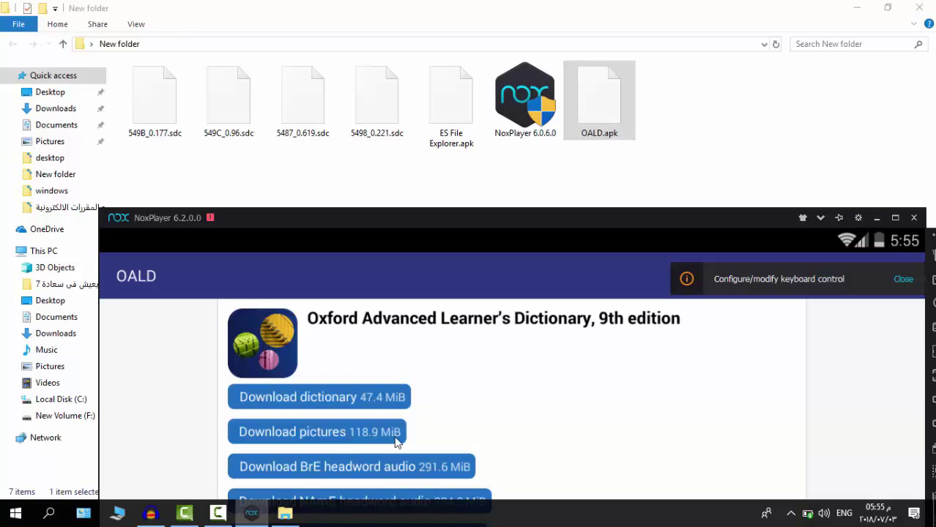
Select the four .sdc files in New folder and switch back to NoxPlayer
click(379, 158)
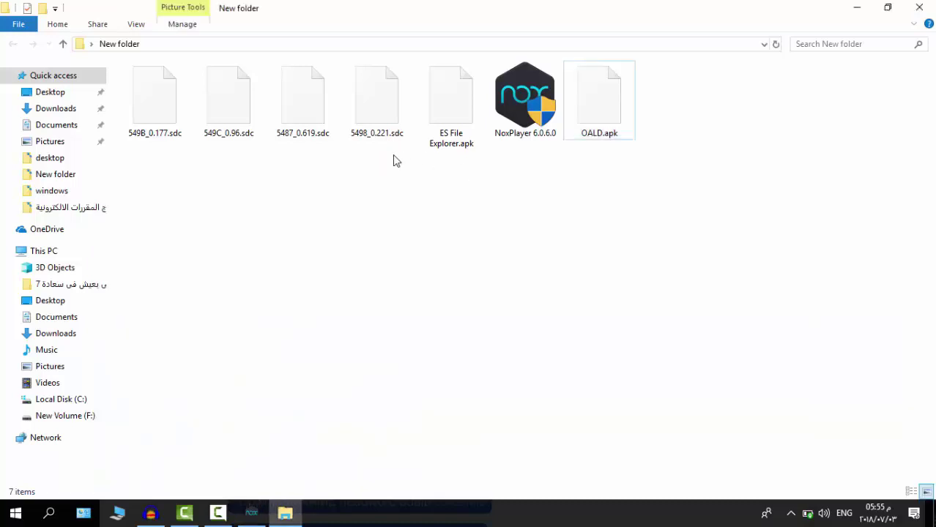
drag(393, 160, 158, 124)
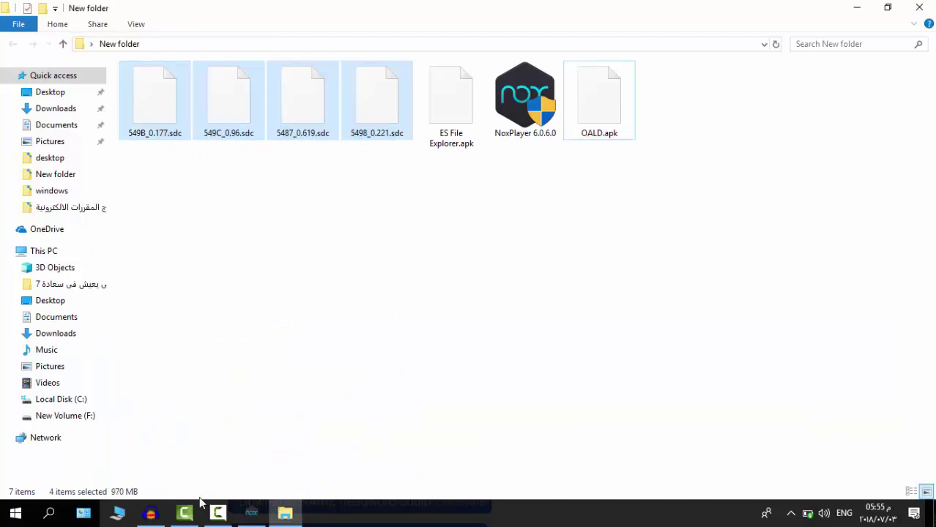
click(251, 513)
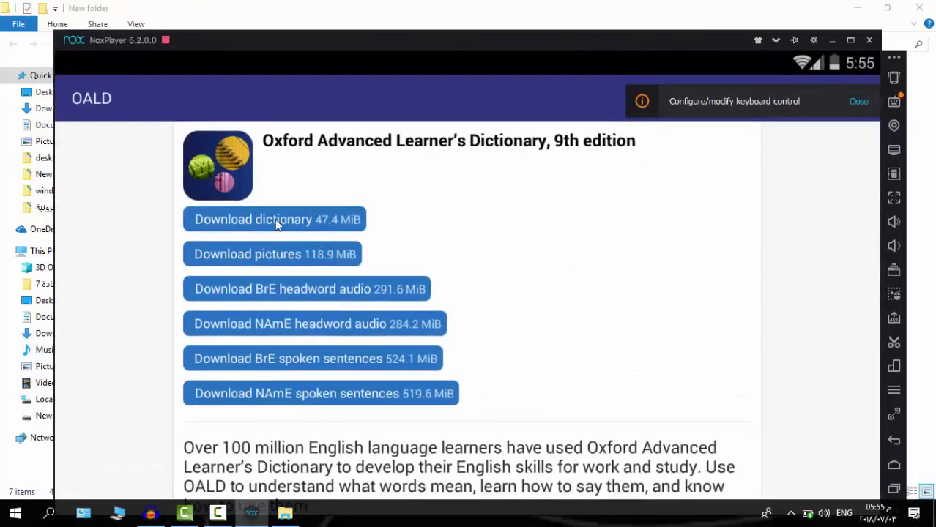
Start the dictionary download in OALD, cancel it, and return to the NoxPlayer home screen
click(277, 222)
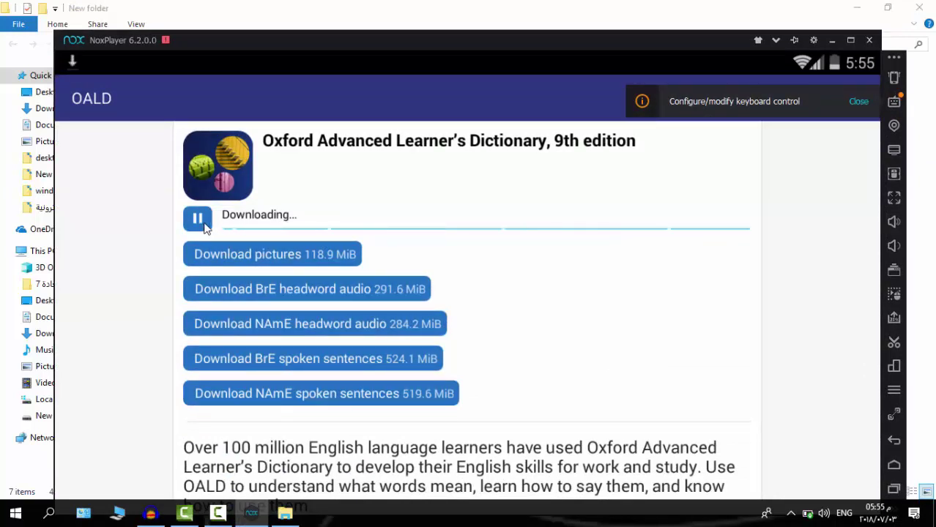
click(198, 220)
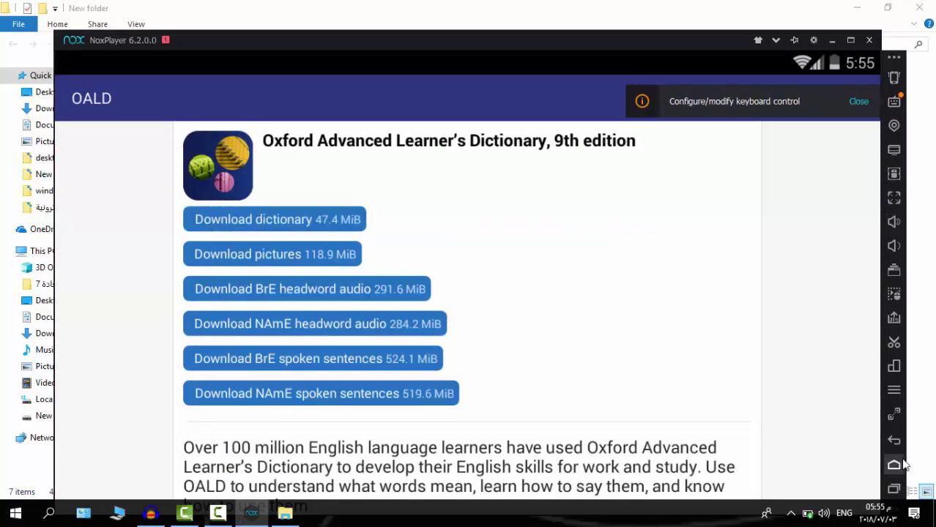
click(893, 440)
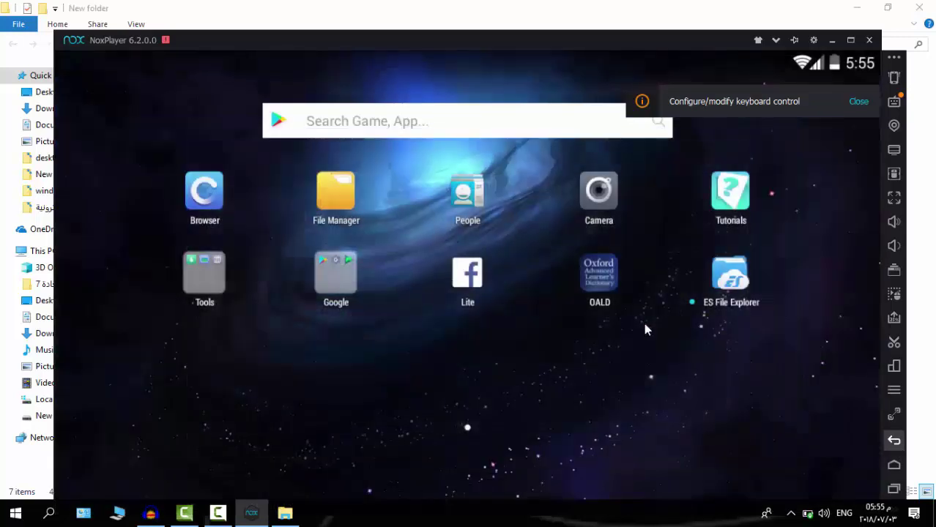
Open ES File Explorer in NoxPlayer and go through its introduction pages to start using it
click(743, 286)
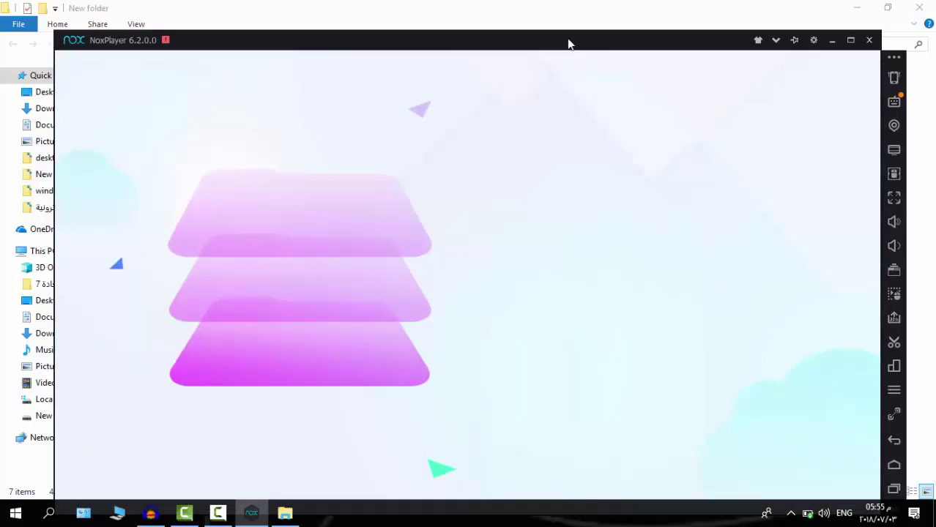
drag(568, 44, 621, 200)
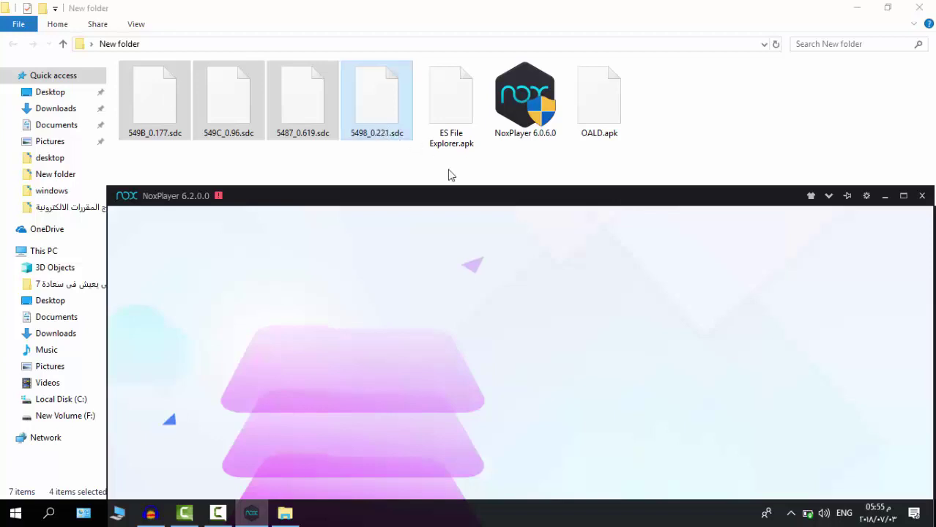
drag(484, 203, 460, 161)
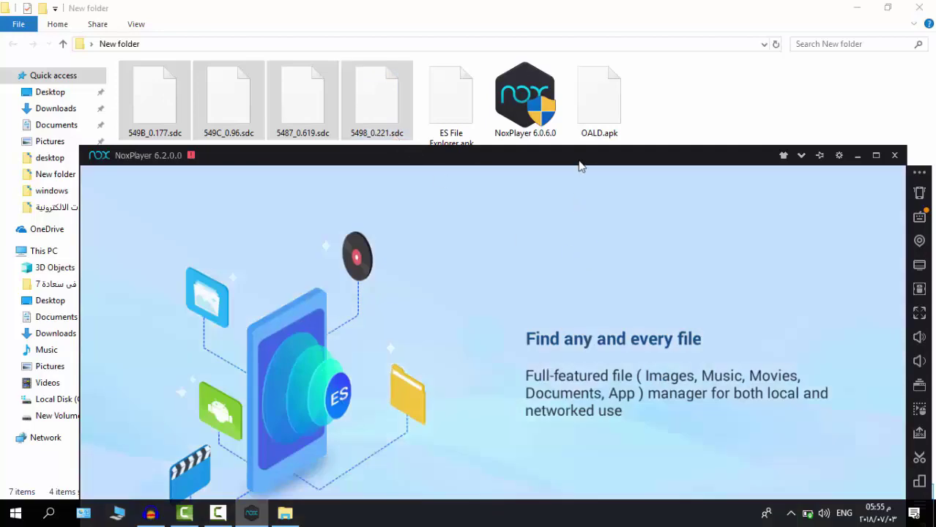
drag(581, 163, 491, 21)
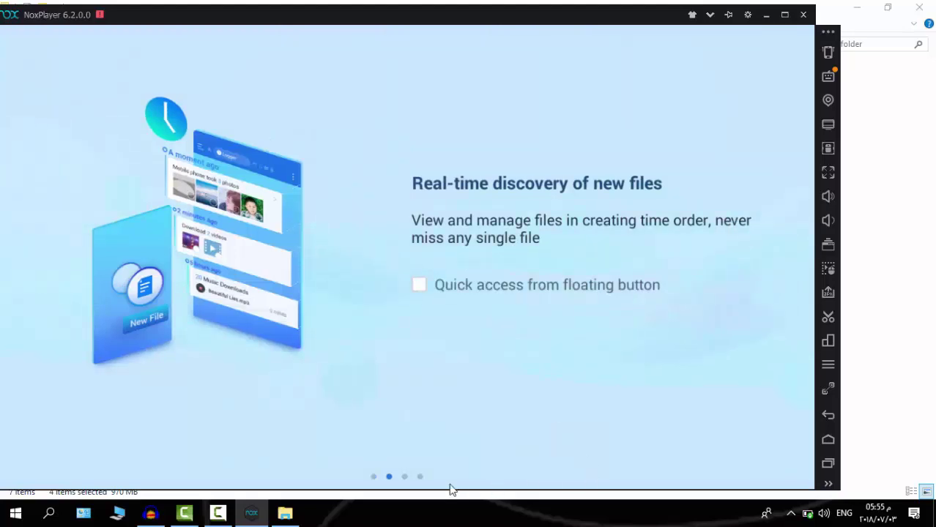
drag(407, 476, 55, 280)
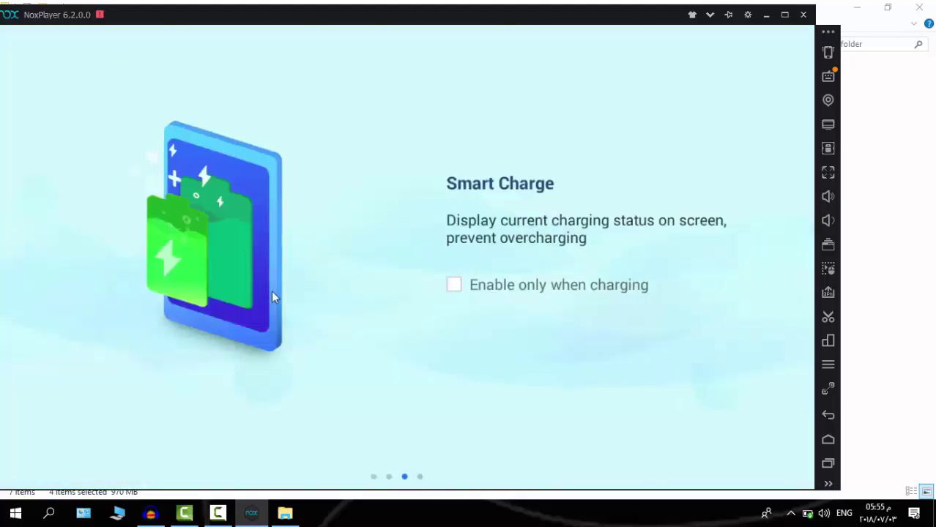
drag(539, 317, 324, 303)
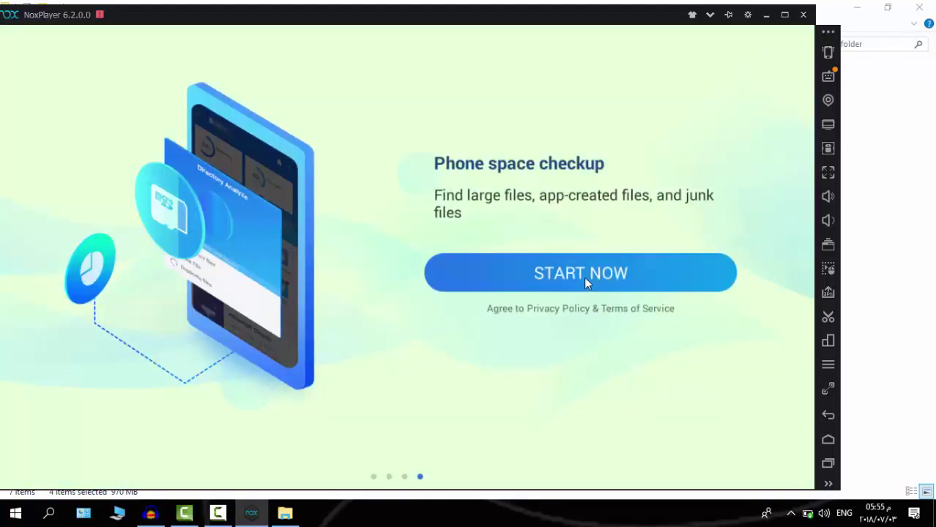
click(583, 276)
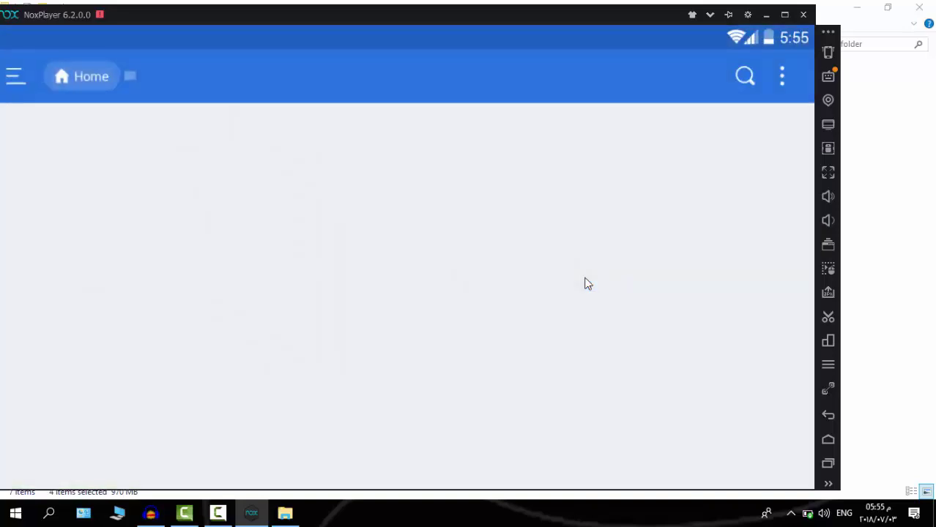
Reposition the NoxPlayer window over New folder and dismiss the What's New dialog in ES File Explorer
drag(410, 5, 513, 66)
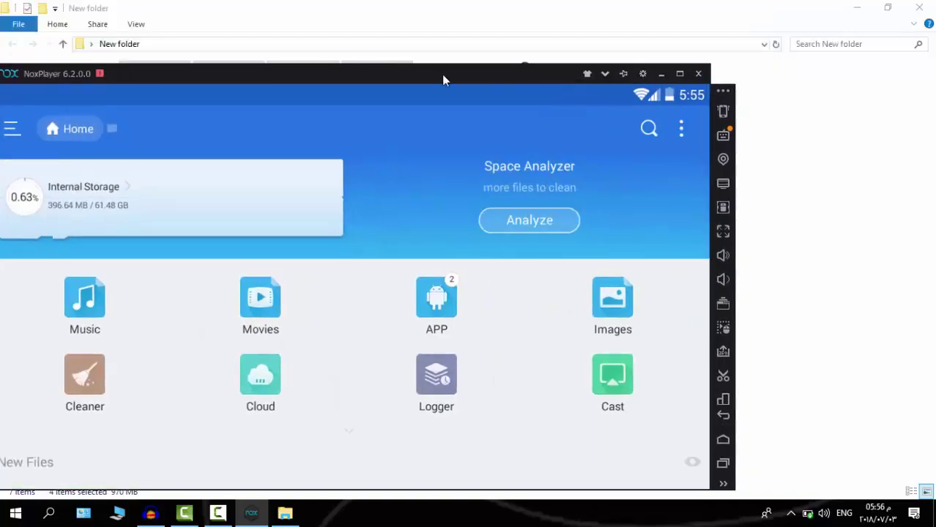
drag(442, 73, 563, 93)
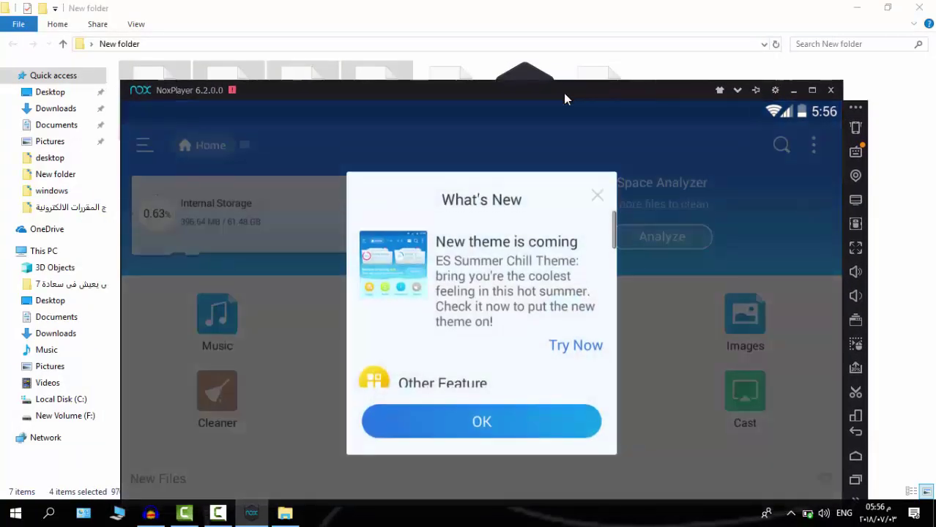
click(597, 197)
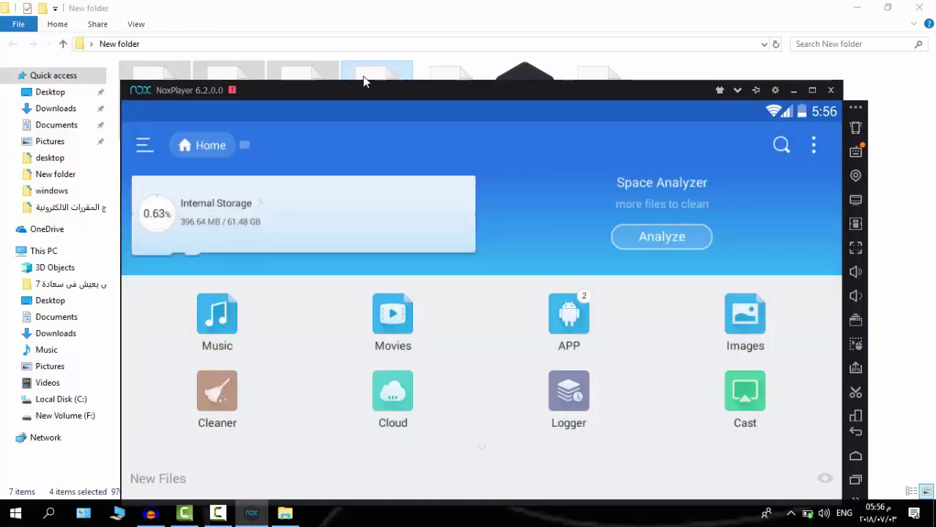
Browse the internal storage, check the Download folder, and open the Android/data folder
click(209, 208)
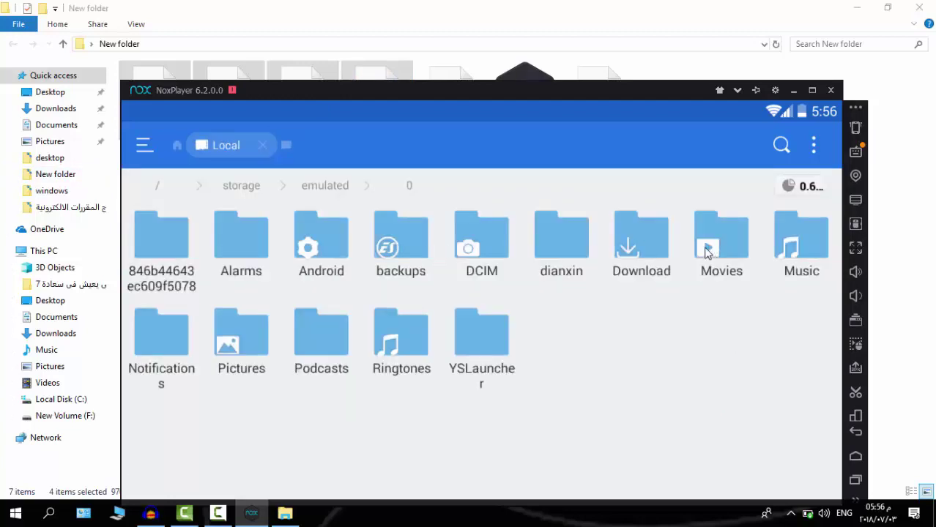
click(653, 245)
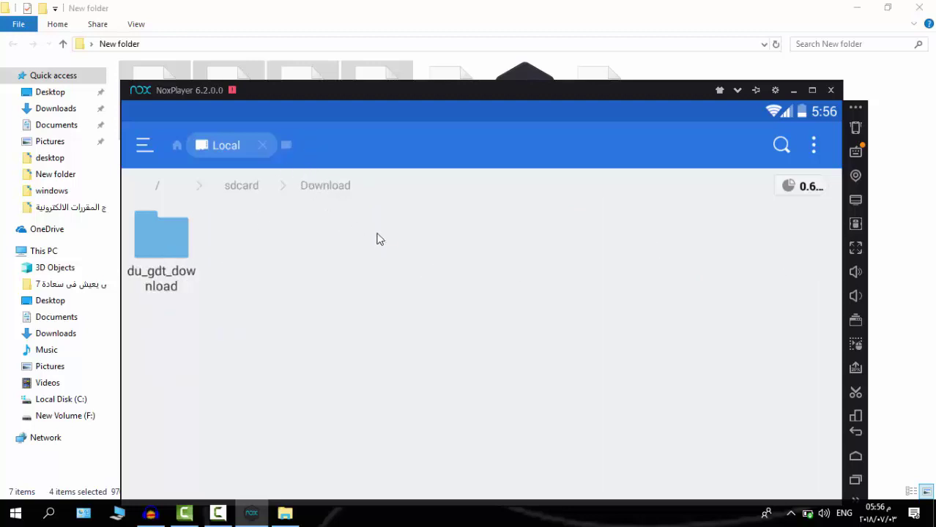
click(855, 431)
click(325, 249)
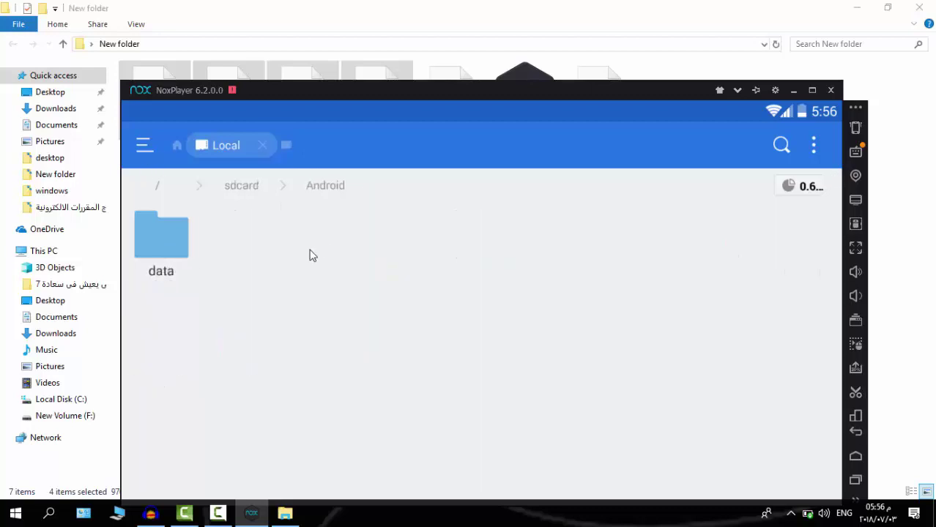
click(166, 244)
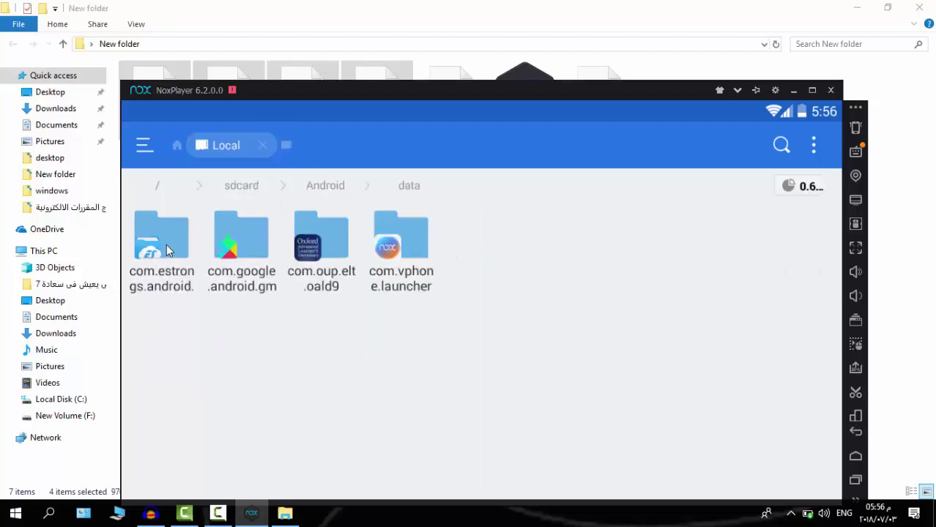
Open the files folder of com.oup.elt.oald9 and try to transfer the four selected .sdc files from New folder into it
click(323, 249)
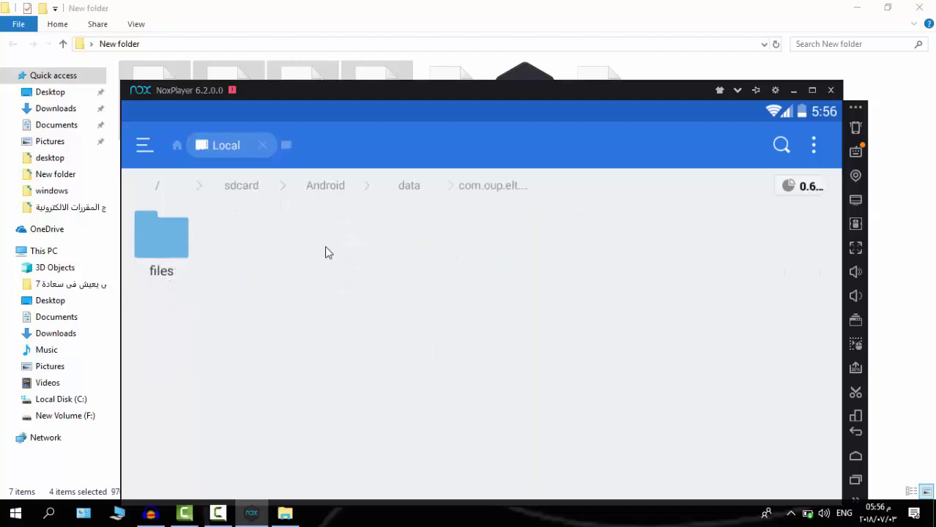
click(163, 242)
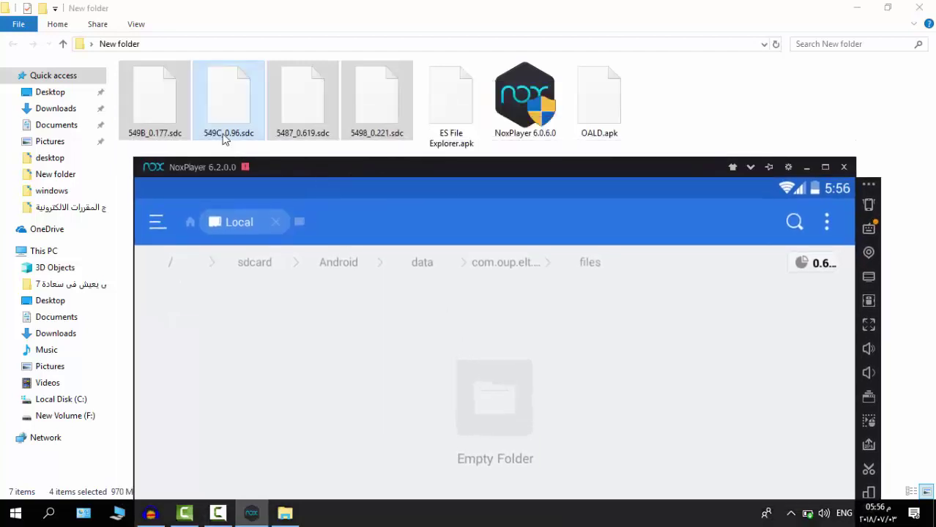
drag(163, 115, 286, 366)
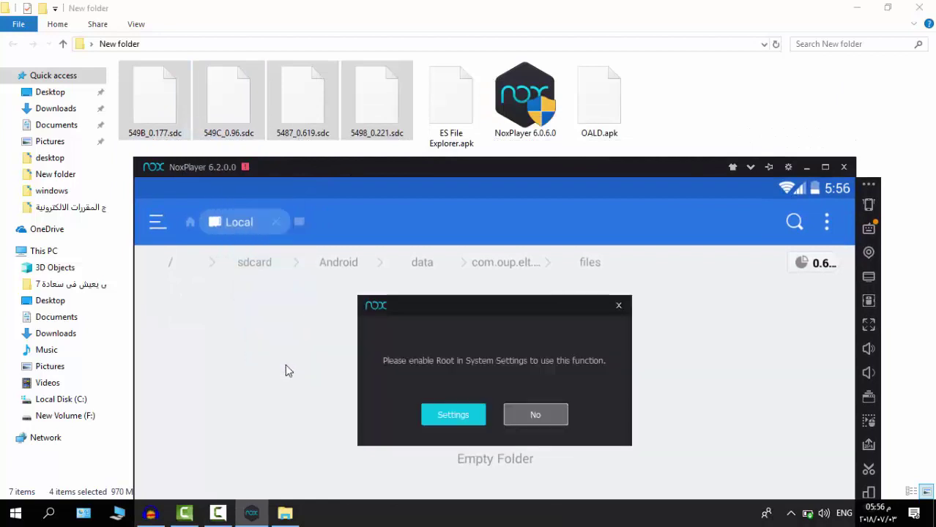
Enable Root startup in the NoxPlayer system settings, save the change, and postpone the restart
drag(501, 303, 455, 225)
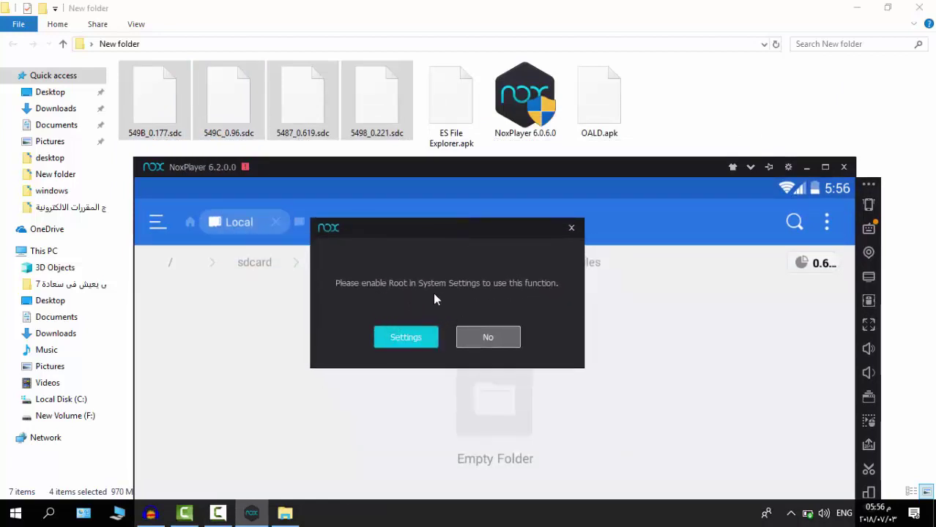
click(407, 339)
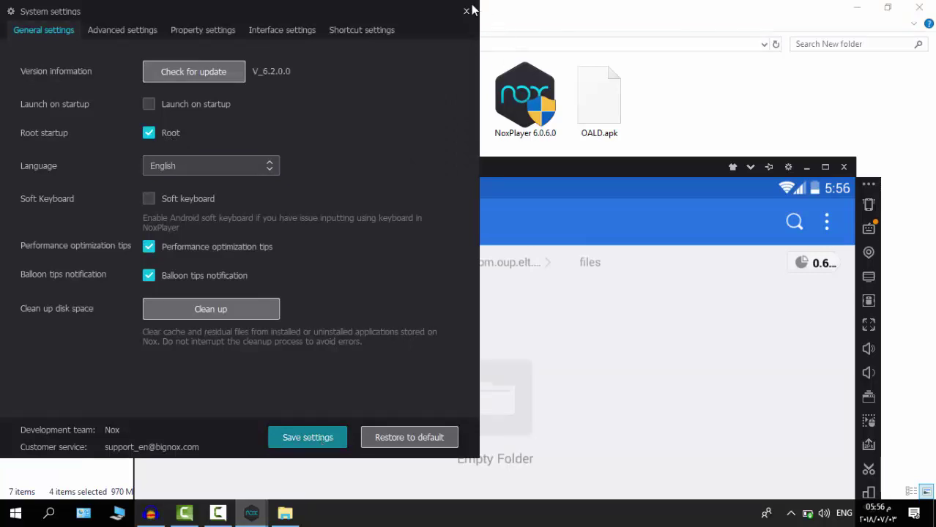
click(308, 434)
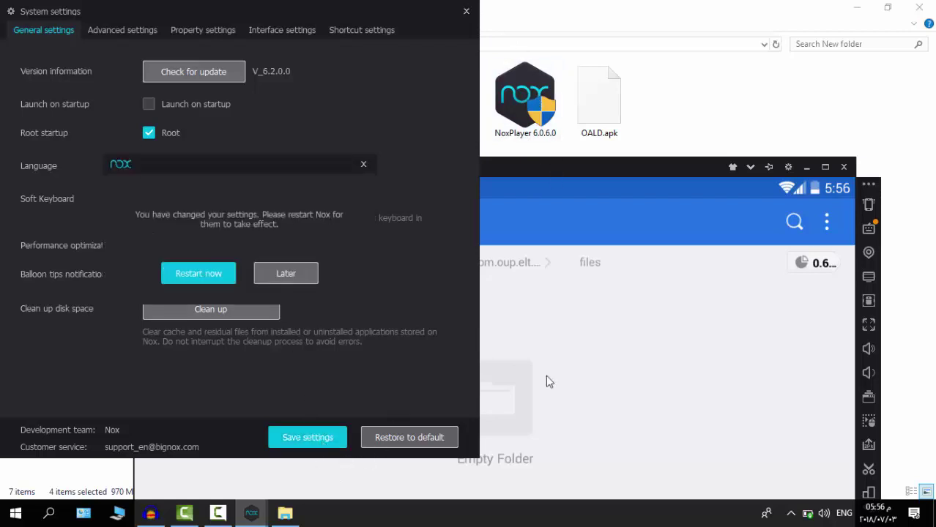
click(285, 274)
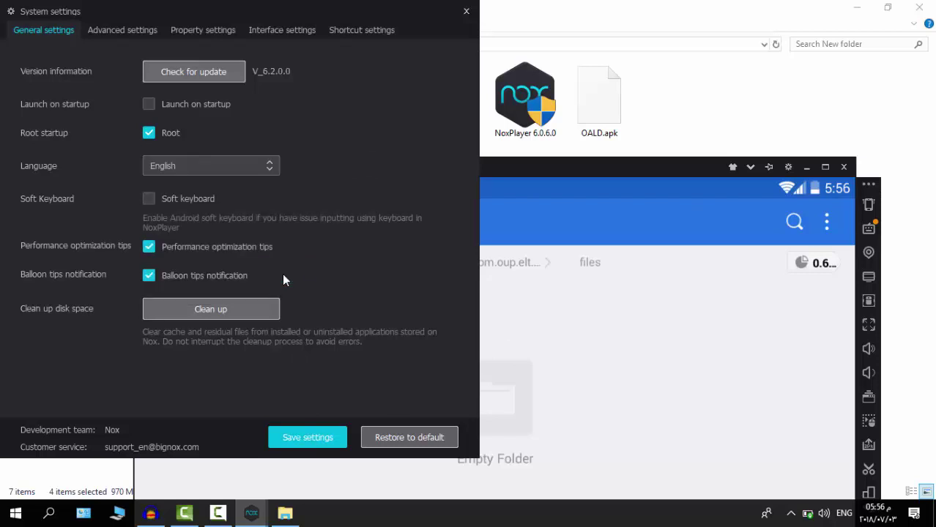
click(466, 11)
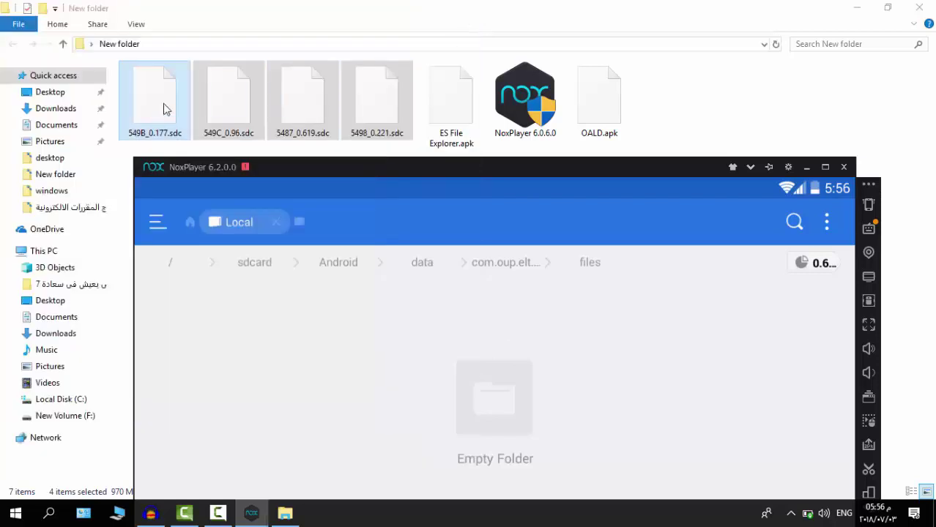
Try again to transfer the four .sdc files into NoxPlayer and dismiss the upload notice
drag(164, 104, 338, 358)
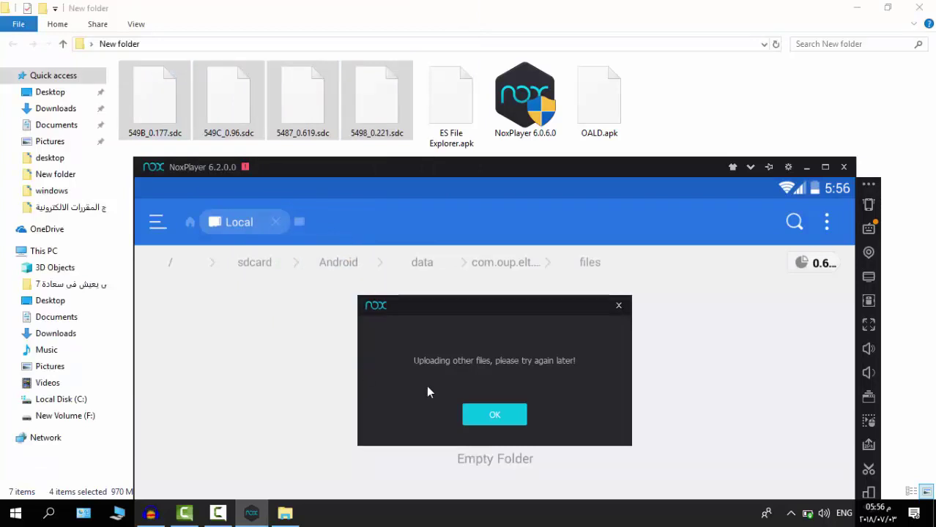
click(494, 416)
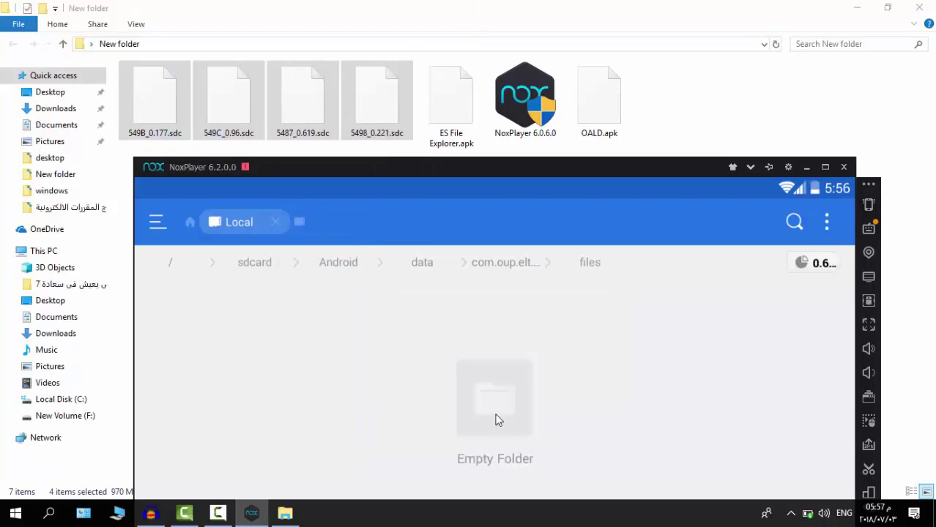
Request closing NoxPlayer and reposition its exit dialog
click(844, 168)
drag(531, 221, 476, 86)
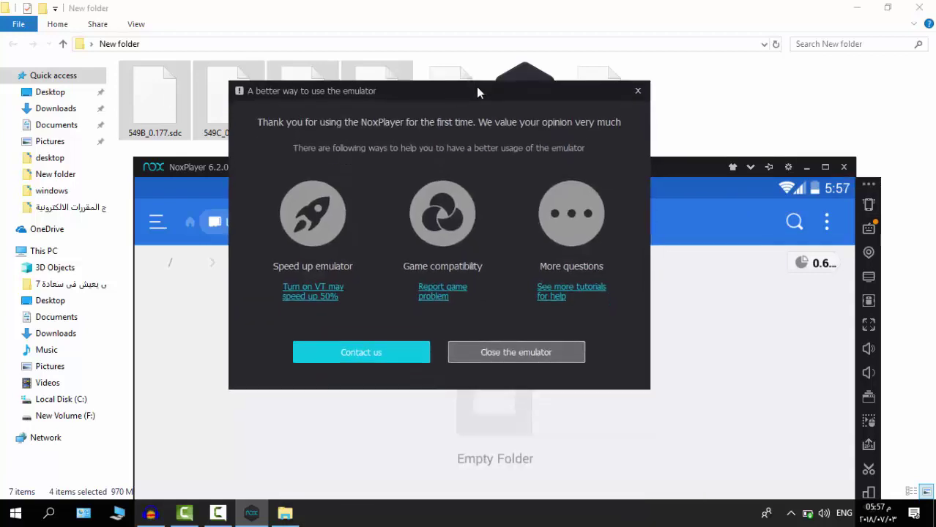
click(372, 352)
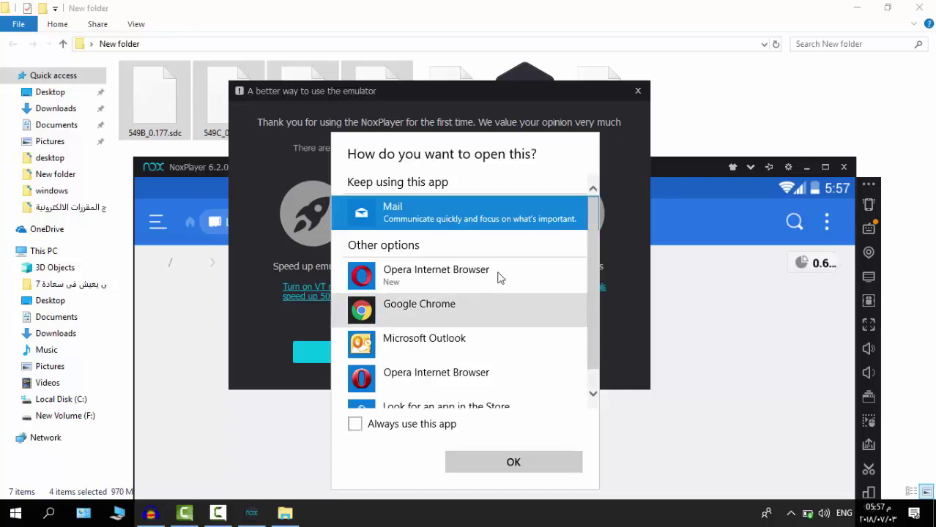
scroll(560, 395, down, 1)
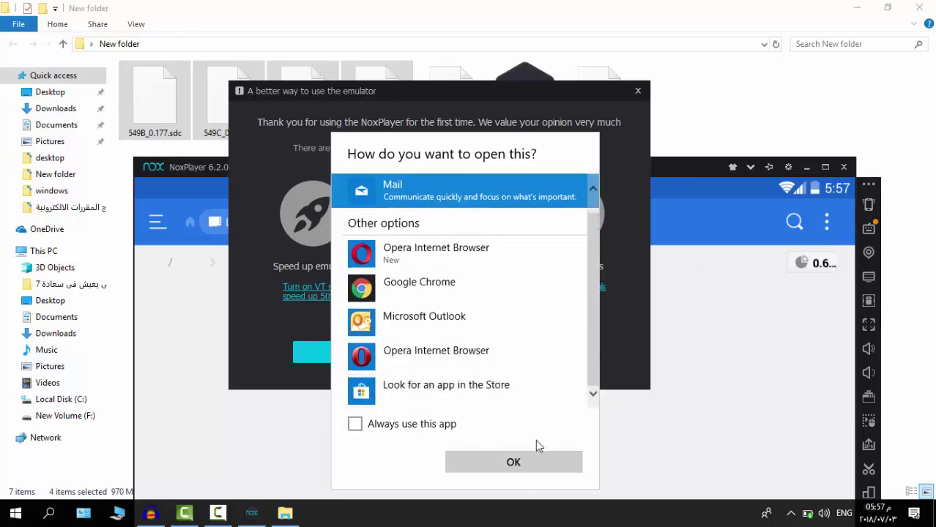
click(478, 460)
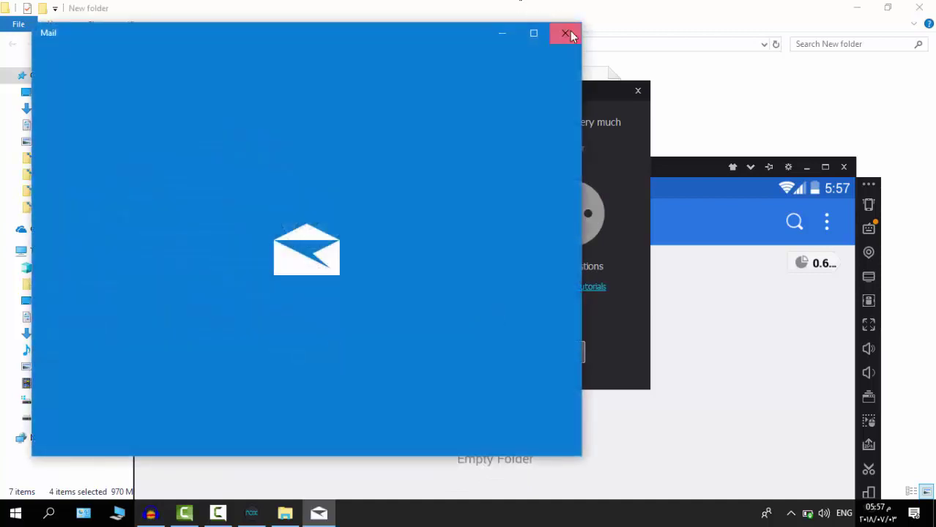
click(565, 32)
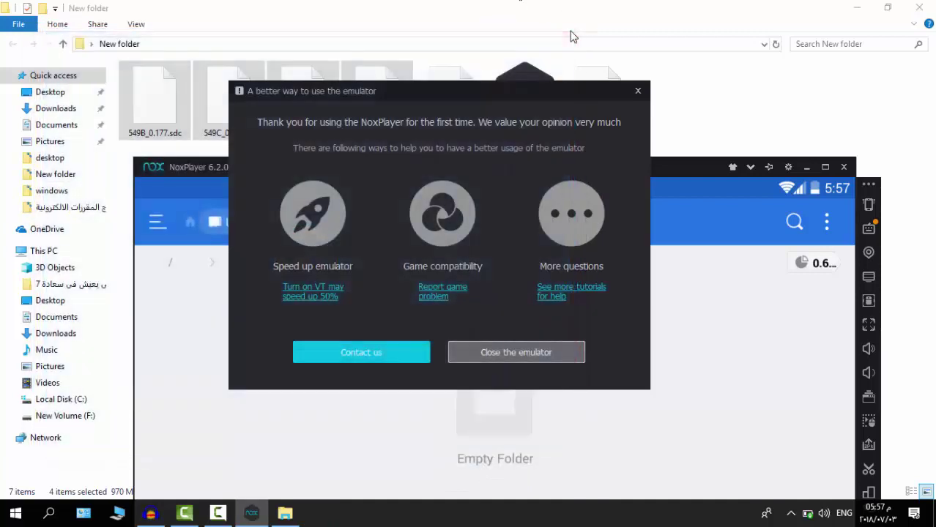
Close the emulator, dismiss the OpenWith.exe error, and minimize New folder to reach the desktop
click(509, 353)
click(549, 268)
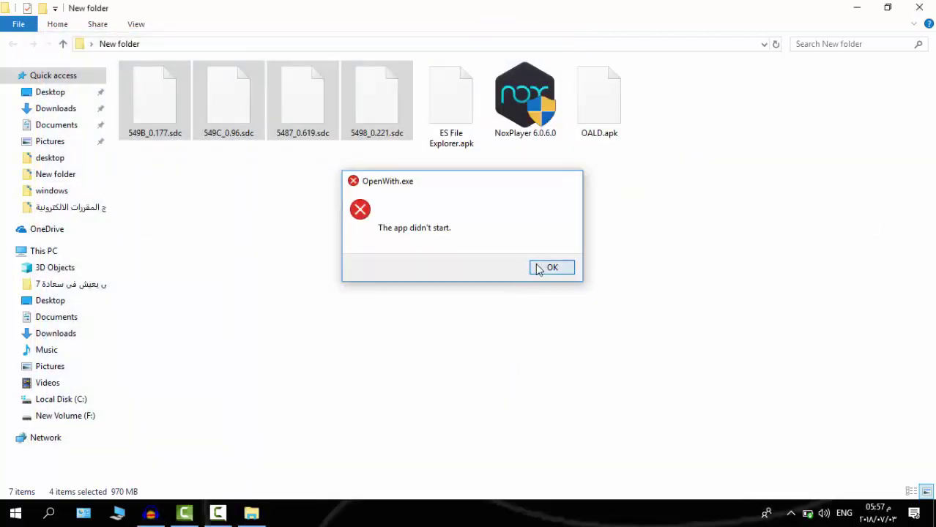
click(858, 8)
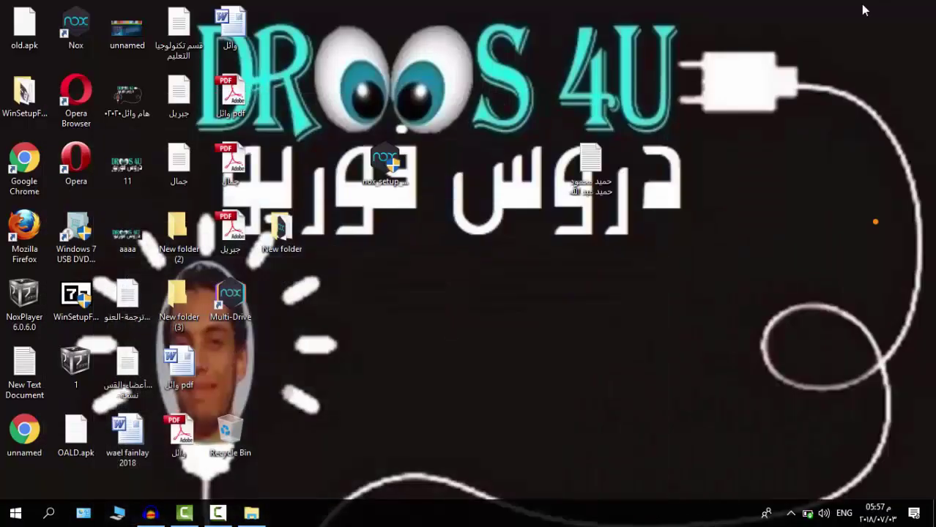
right_click(245, 296)
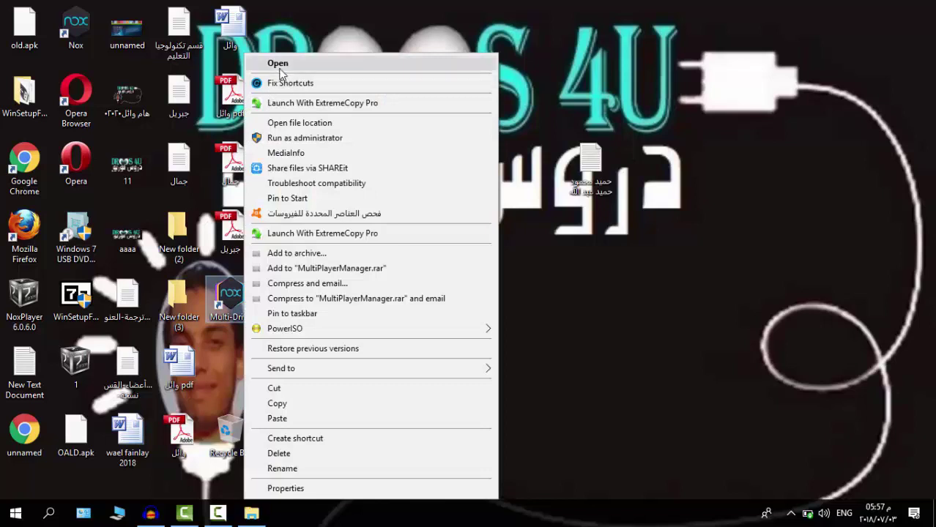
click(279, 66)
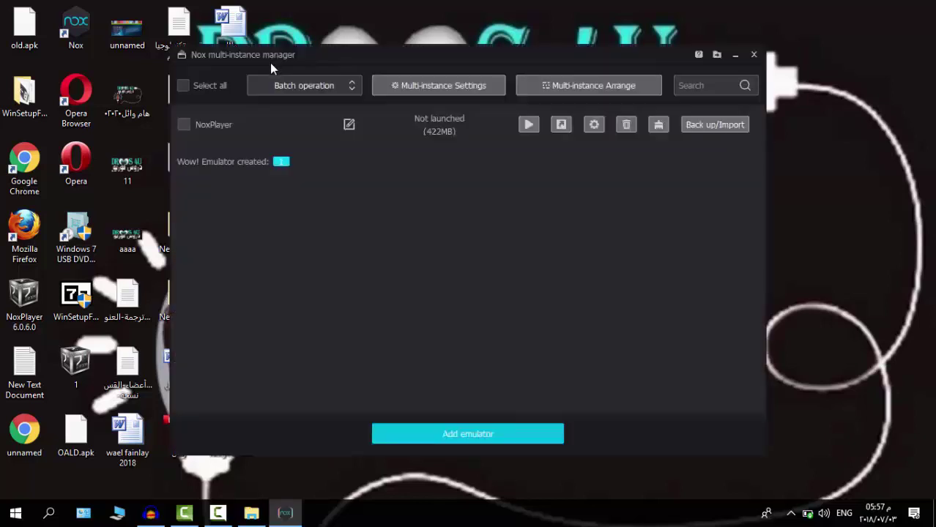
click(753, 55)
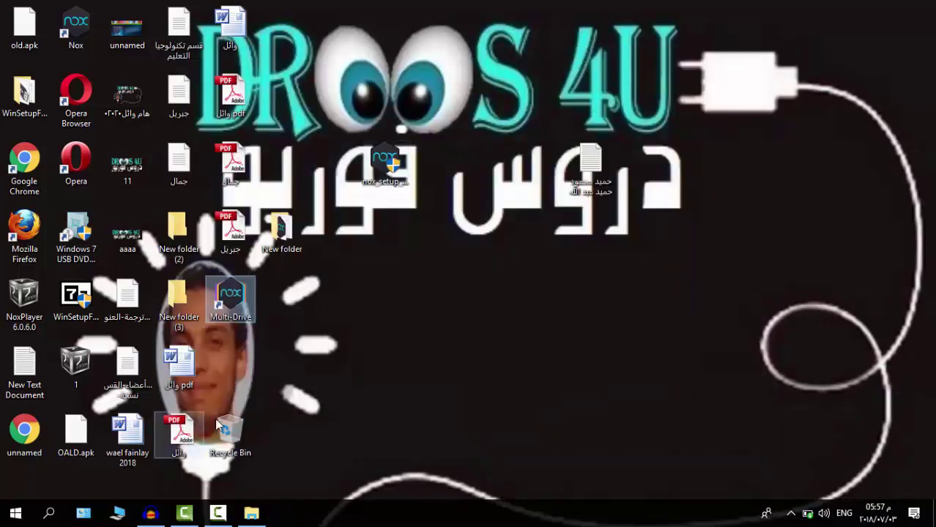
Relaunch NoxPlayer from its Nox desktop shortcut and bring its window to the front
click(57, 515)
click(73, 30)
right_click(71, 28)
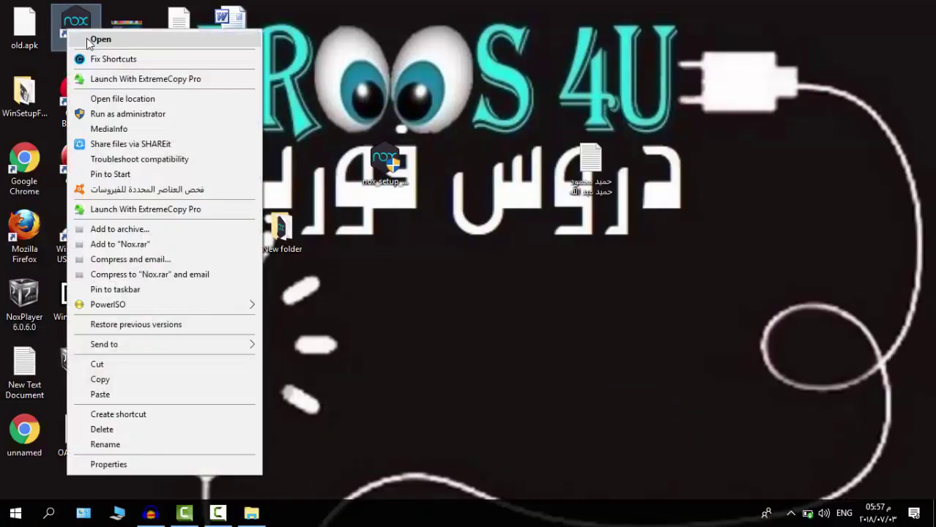
click(86, 41)
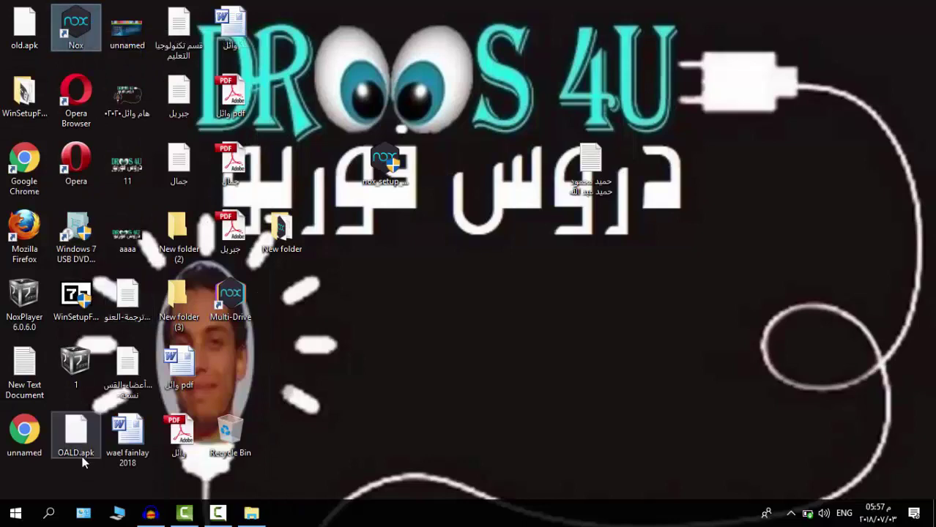
click(48, 514)
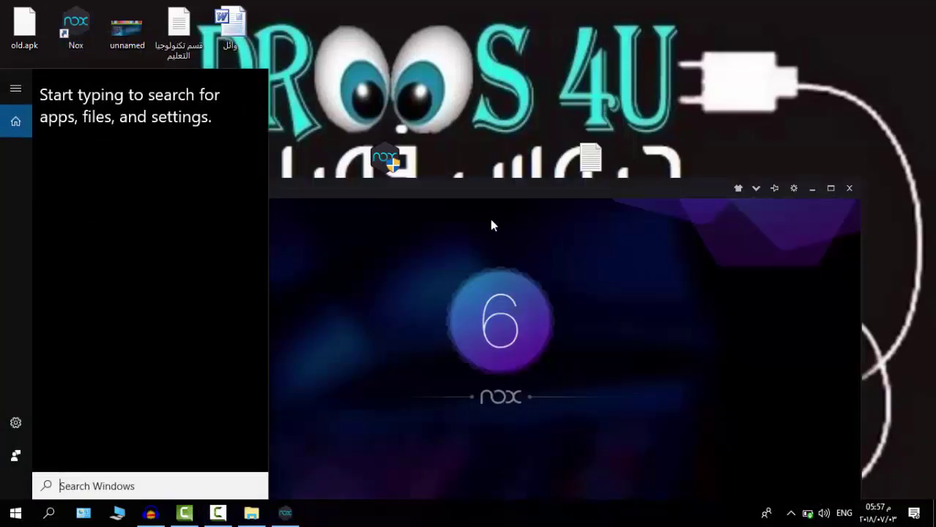
click(498, 192)
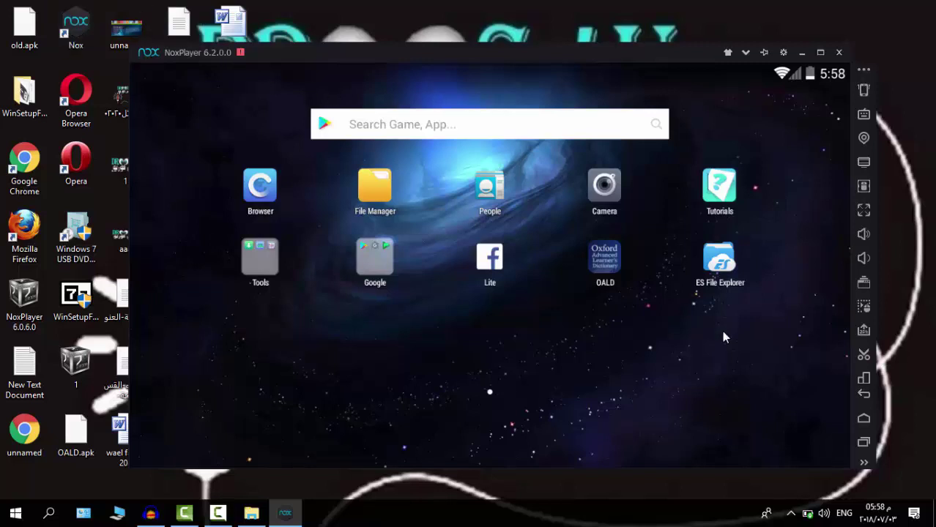
Open ES File Explorer and browse the internal storage to Android/data/com.oup.elt.oald9/files
click(720, 260)
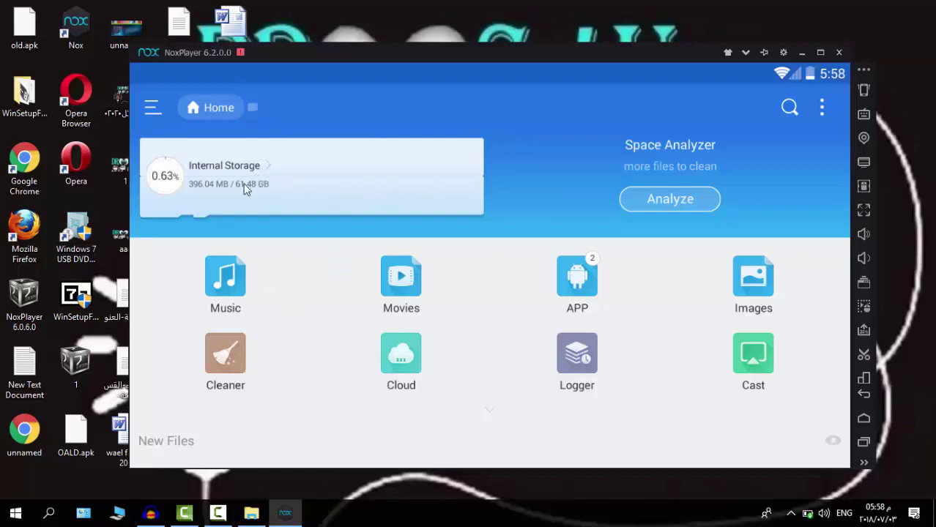
click(241, 178)
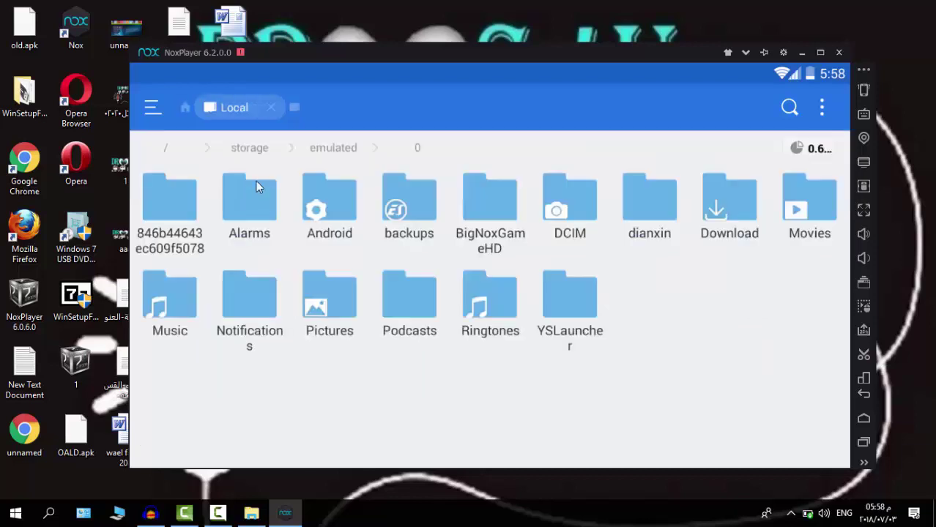
click(333, 209)
click(176, 200)
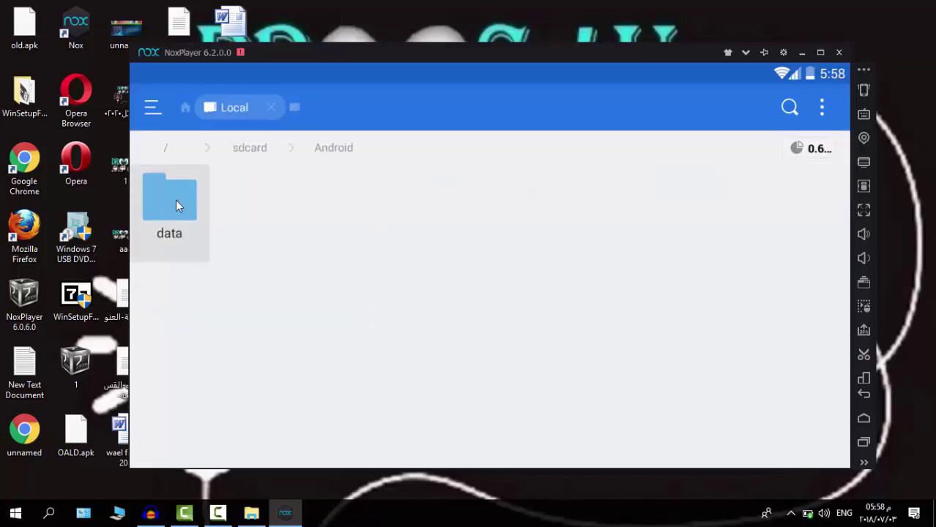
click(329, 212)
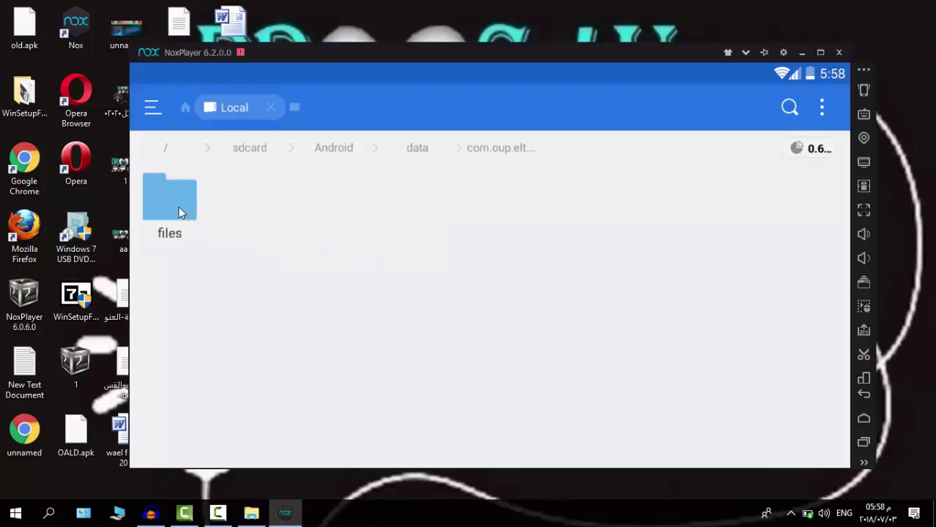
click(179, 212)
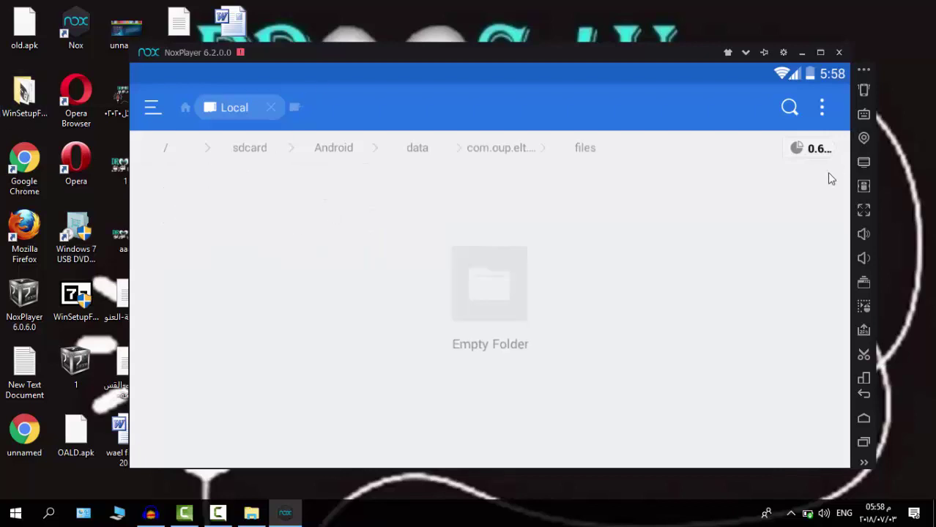
Go back up to the data folder and reopen the files folder inside com.oup.elt.oald9
click(863, 393)
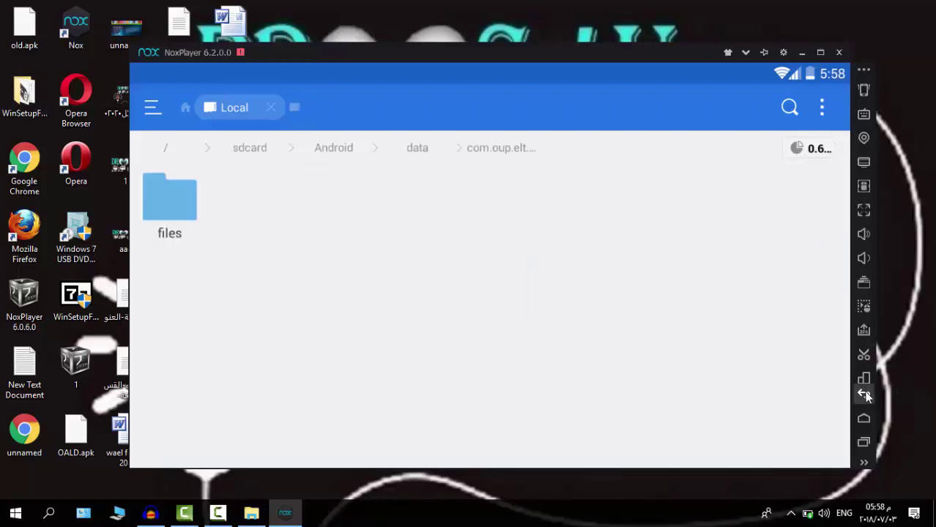
click(864, 393)
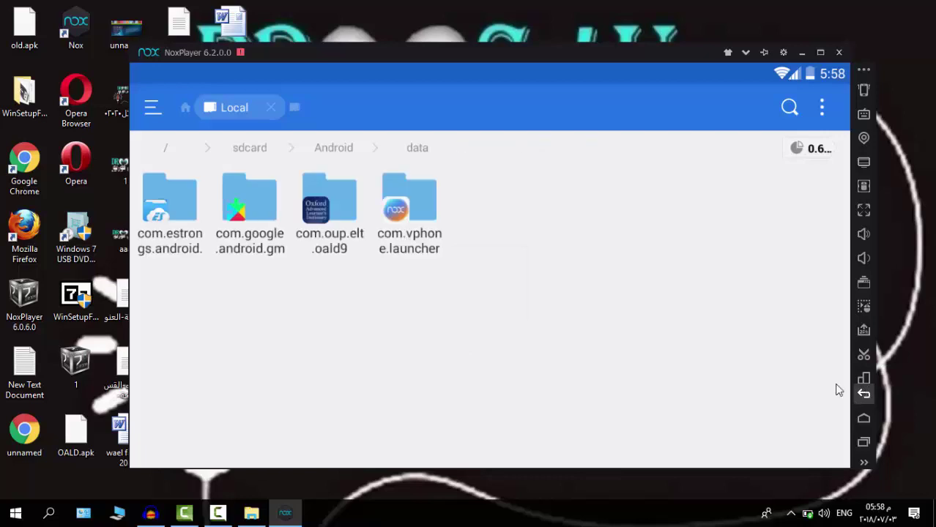
click(324, 210)
click(163, 218)
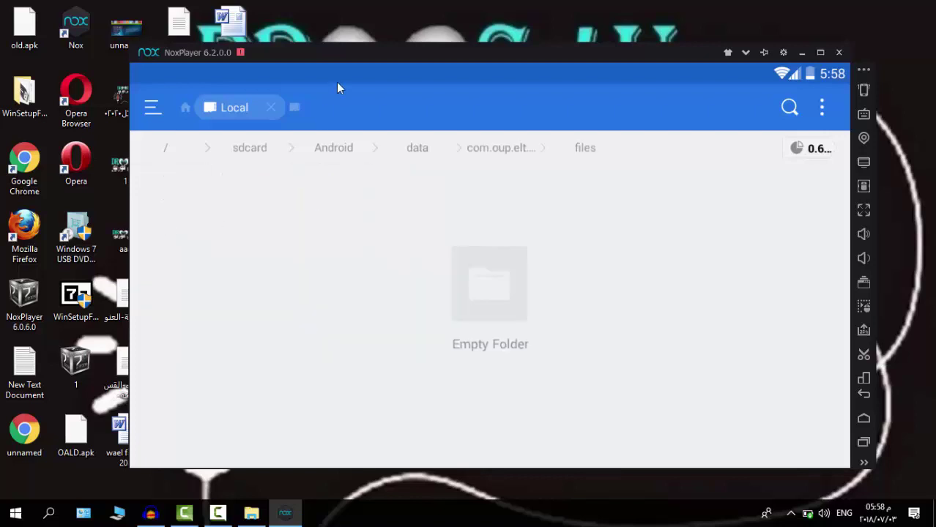
Position the NoxPlayer window over New folder and transfer the four selected .sdc files into NoxPlayer
drag(348, 71, 479, 132)
click(251, 513)
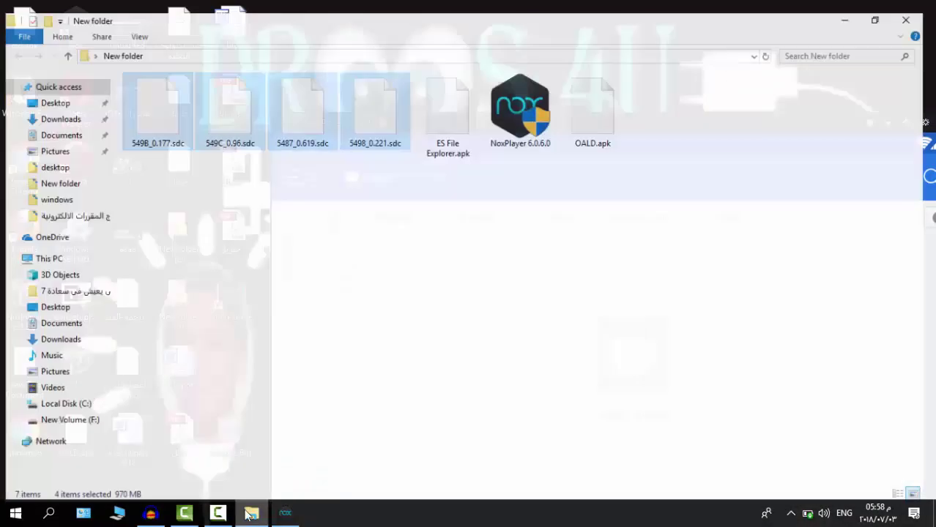
click(285, 512)
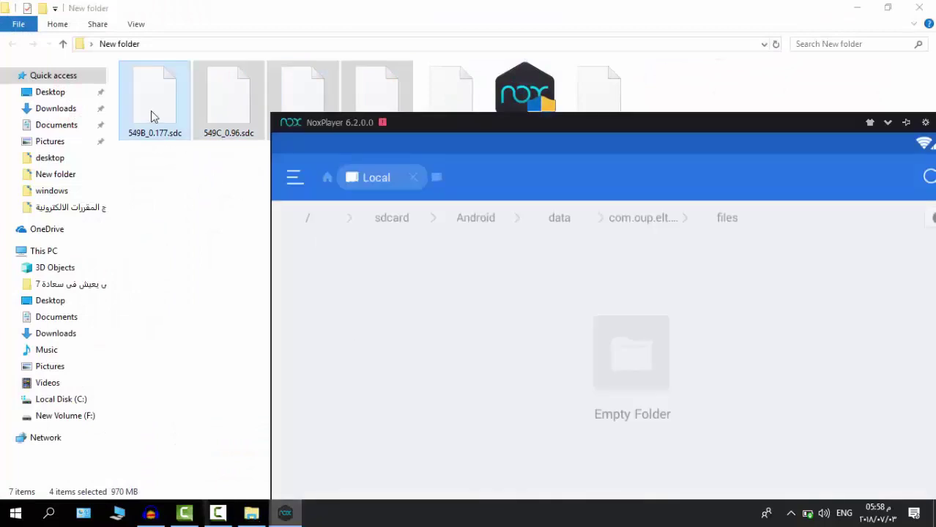
drag(150, 110, 392, 310)
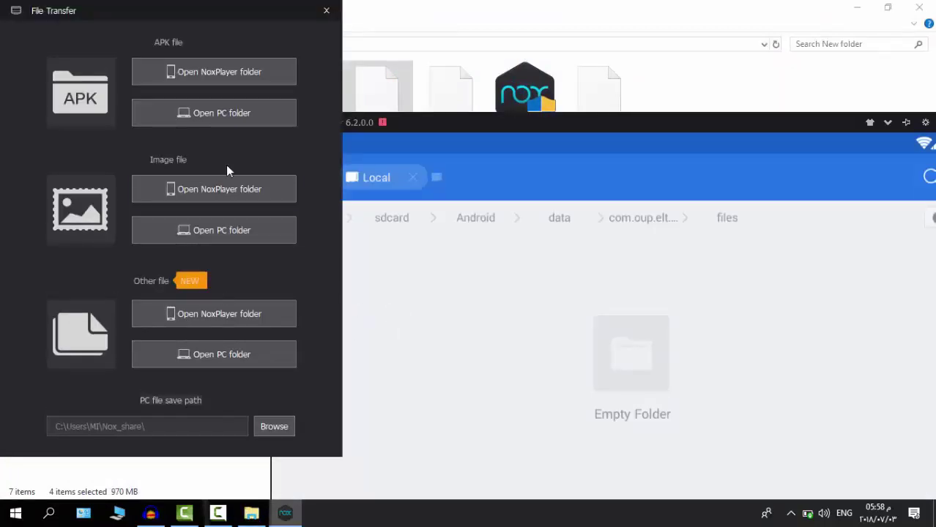
Open the NoxPlayer folder for other transferred files, dismiss the file manager's welcome message, and reposition the NoxPlayer window so it is fully visible
click(239, 319)
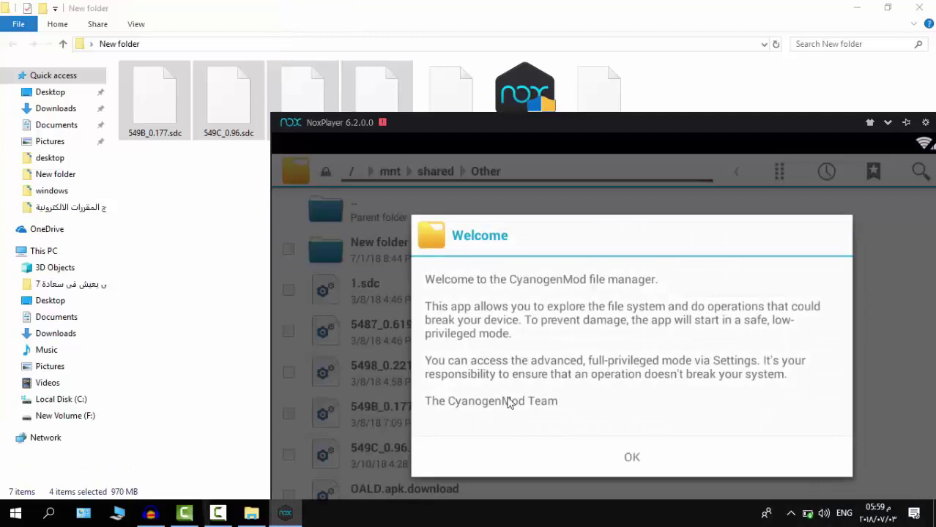
click(594, 467)
drag(594, 137, 549, 48)
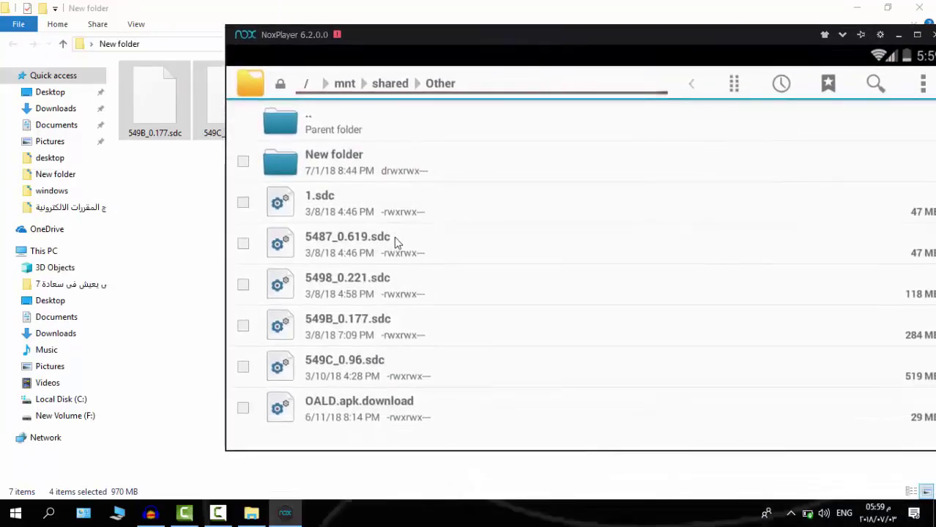
drag(547, 19, 551, 22)
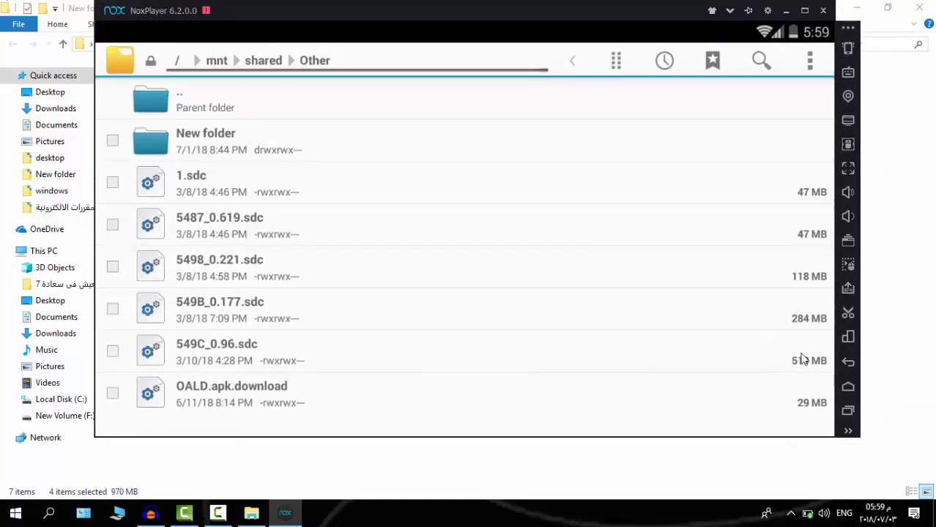
Exit the file manager and browse from the OALD files folder in ES File Explorer to Download/other
click(848, 364)
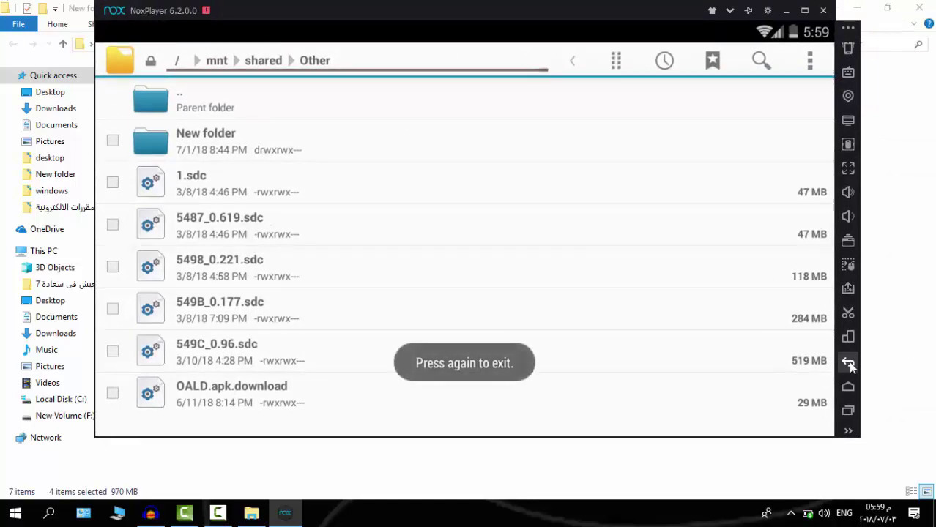
click(847, 362)
click(847, 360)
click(847, 360)
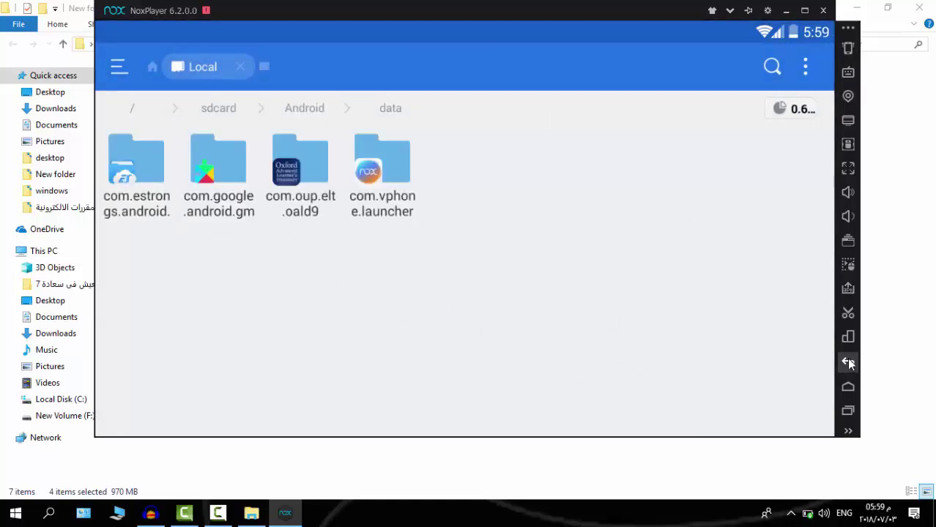
click(847, 361)
click(847, 361)
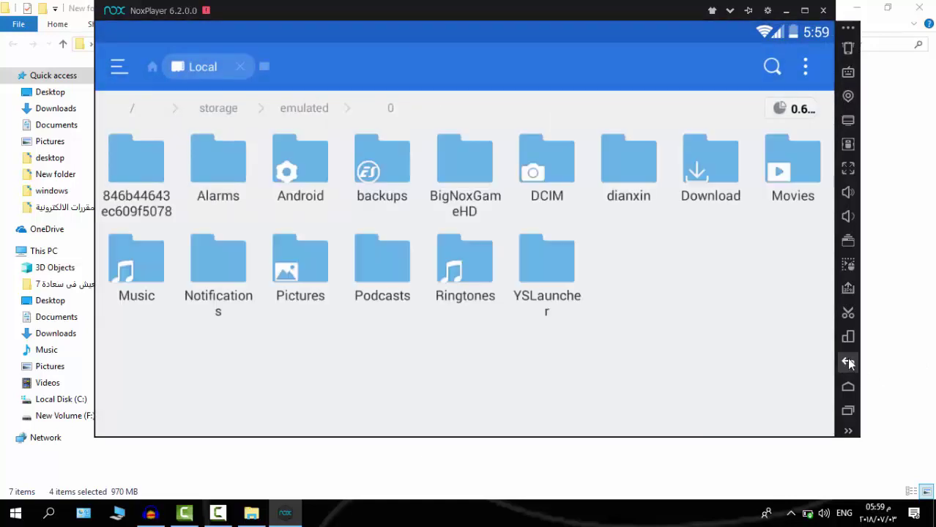
click(710, 168)
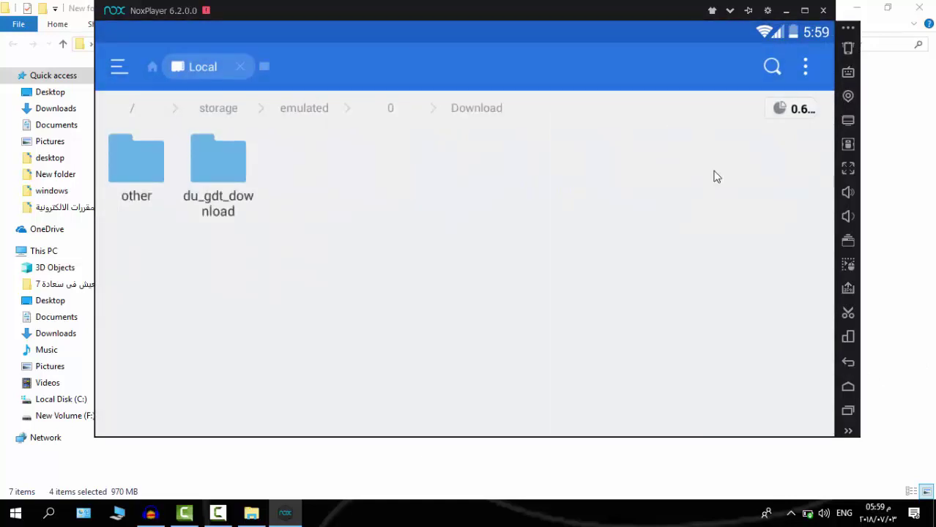
click(154, 172)
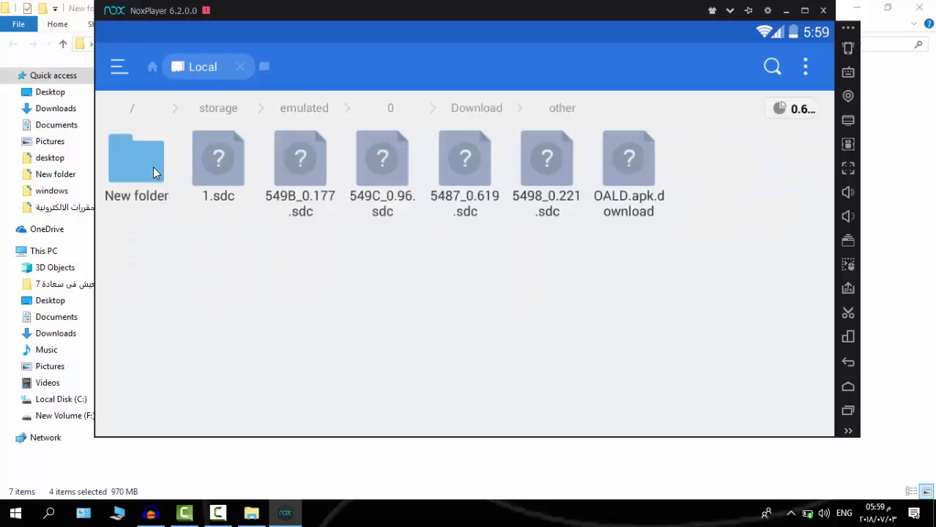
Select 549B_0.177.sdc, 549C_0.96.sdc, 5487_0.619.sdc and 5498_0.221.sdc in the other folder and copy them
click(309, 163)
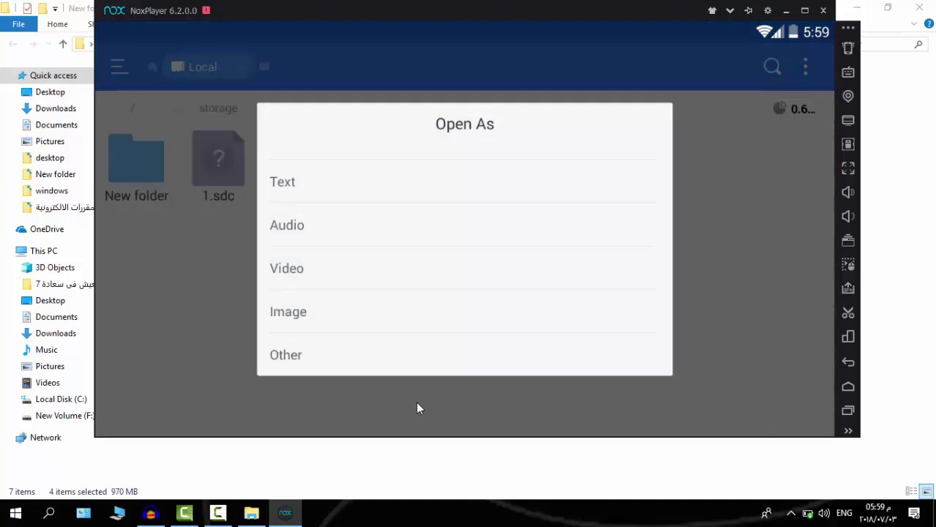
click(201, 355)
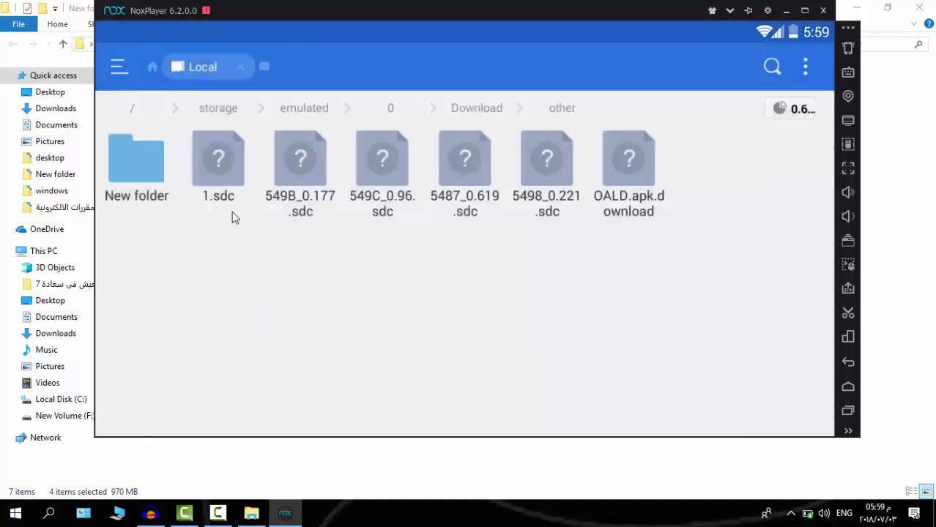
click(292, 167)
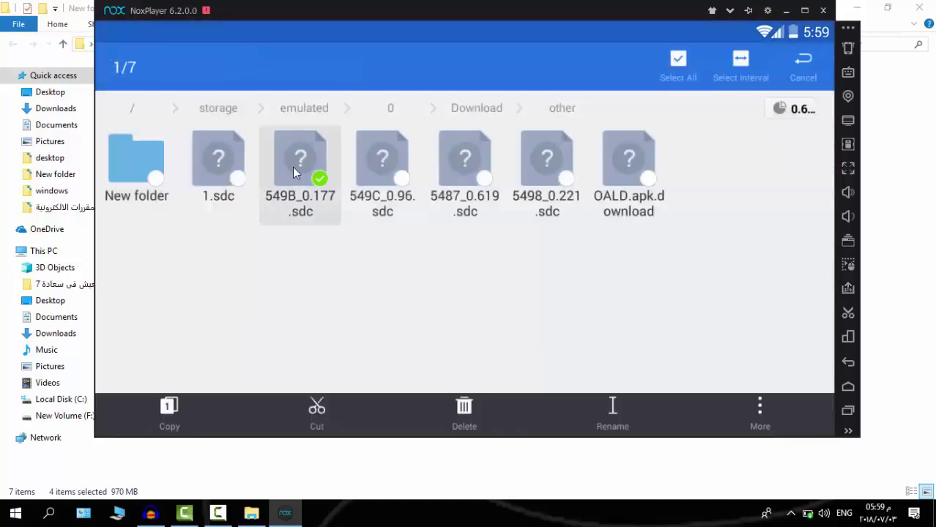
click(359, 162)
click(461, 163)
click(528, 160)
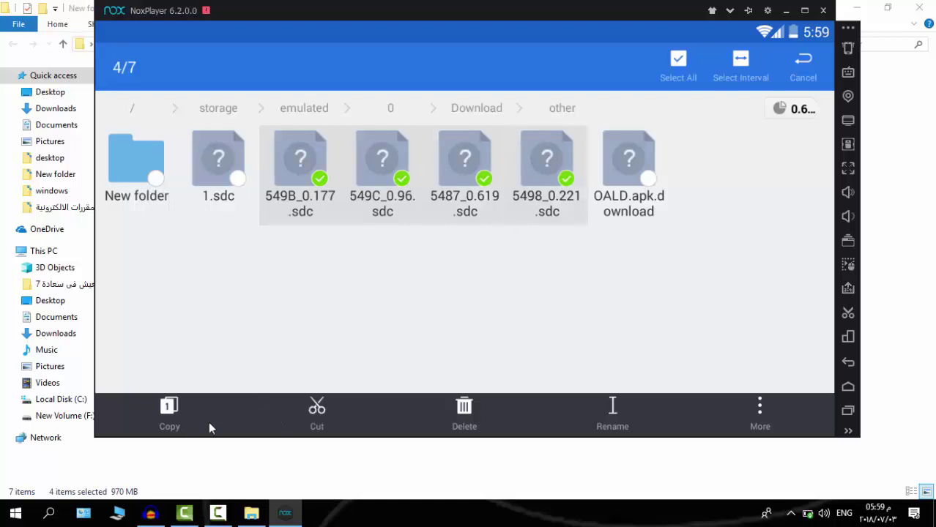
click(169, 410)
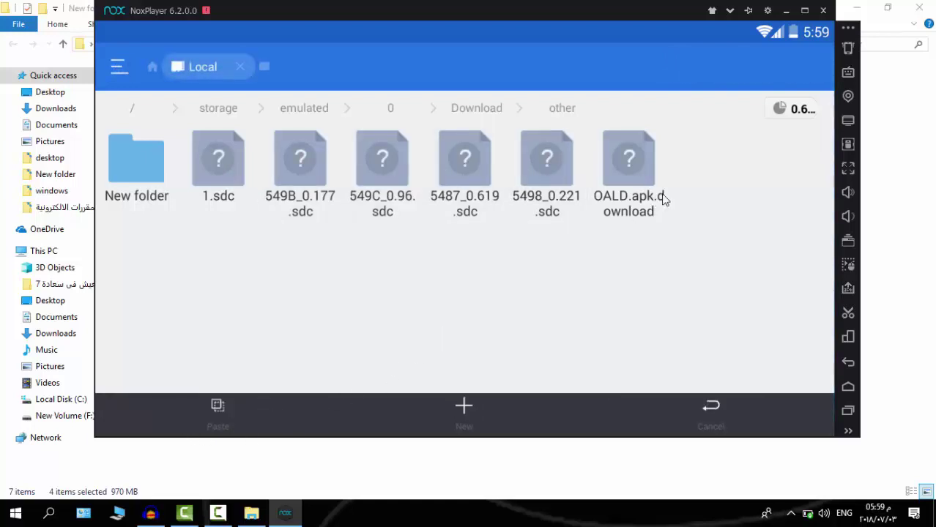
Paste the four copied .sdc files into Android/data/com.oup.elt.oald9/files
click(851, 366)
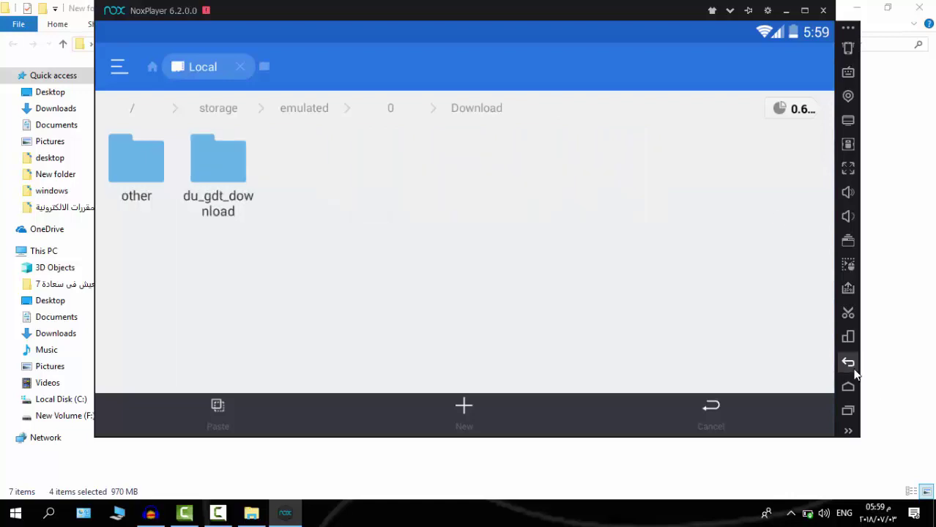
click(853, 369)
click(307, 167)
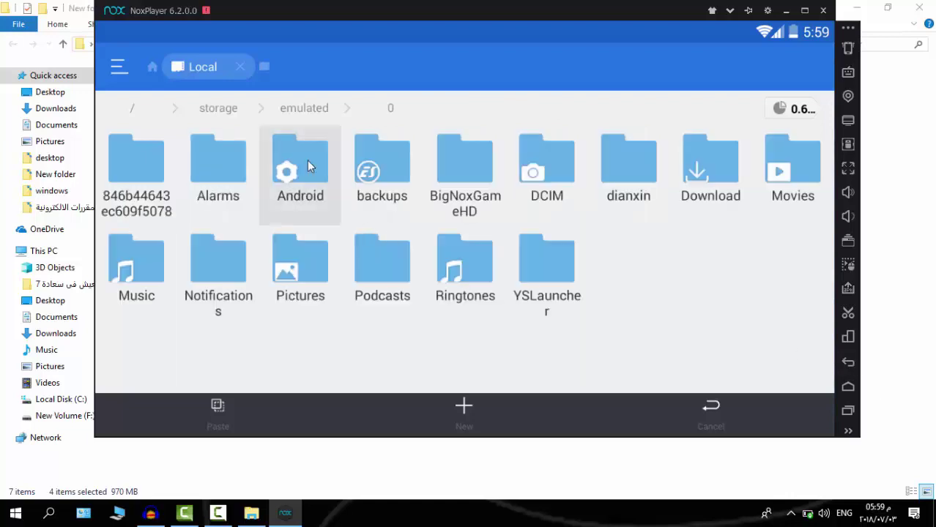
click(119, 173)
click(274, 168)
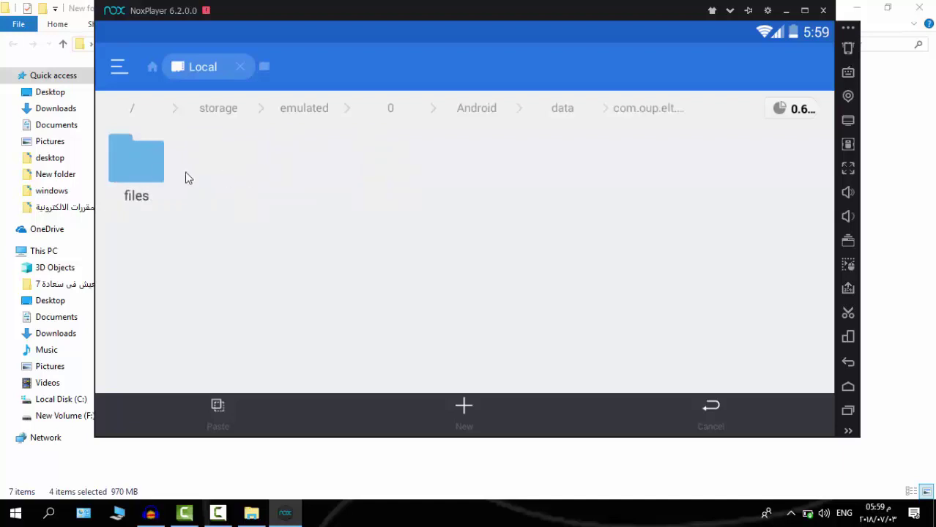
click(154, 169)
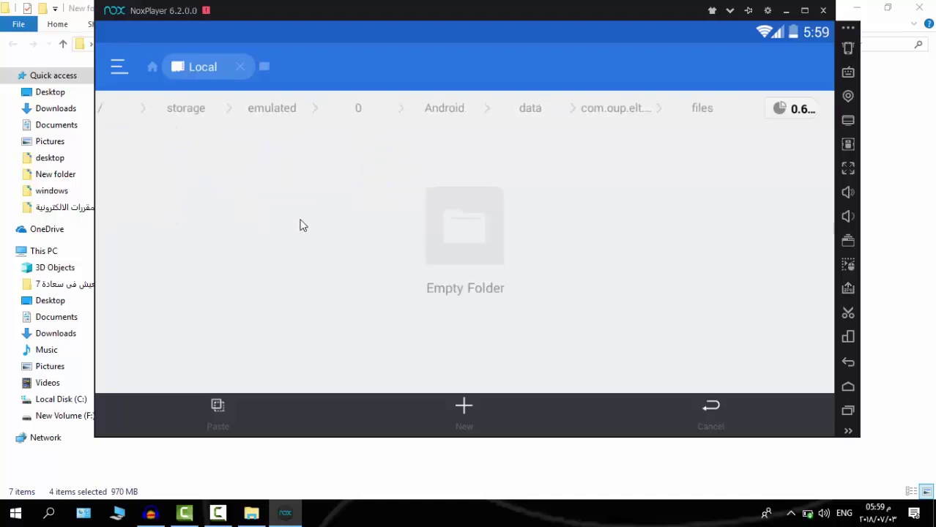
click(219, 408)
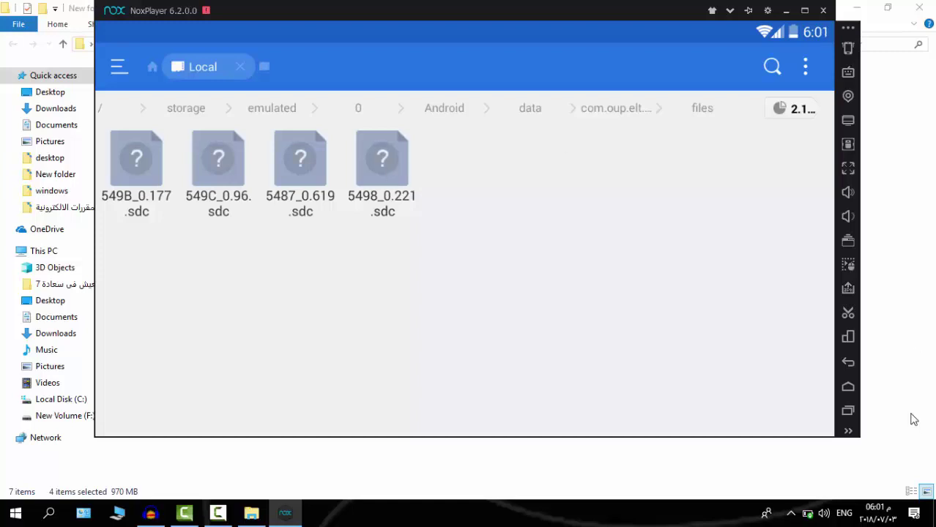
Go back up to the internal storage root and reopen Android/data/com.oup.elt.oald9/files to check the pasted .sdc files
click(848, 362)
click(848, 362)
click(848, 362)
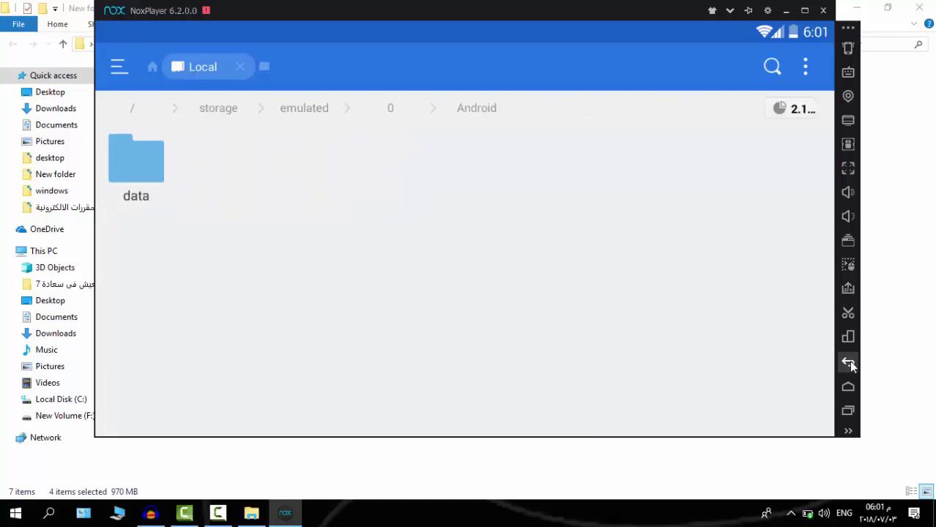
click(865, 370)
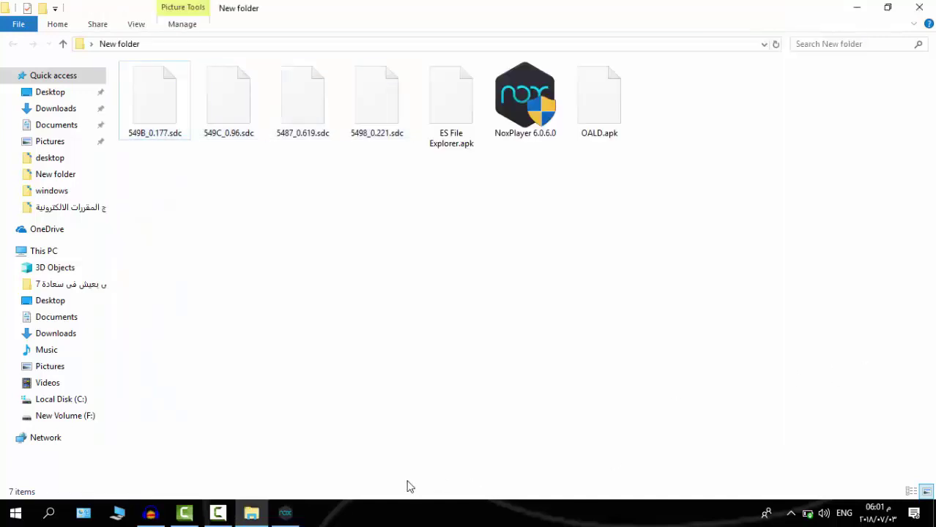
click(285, 514)
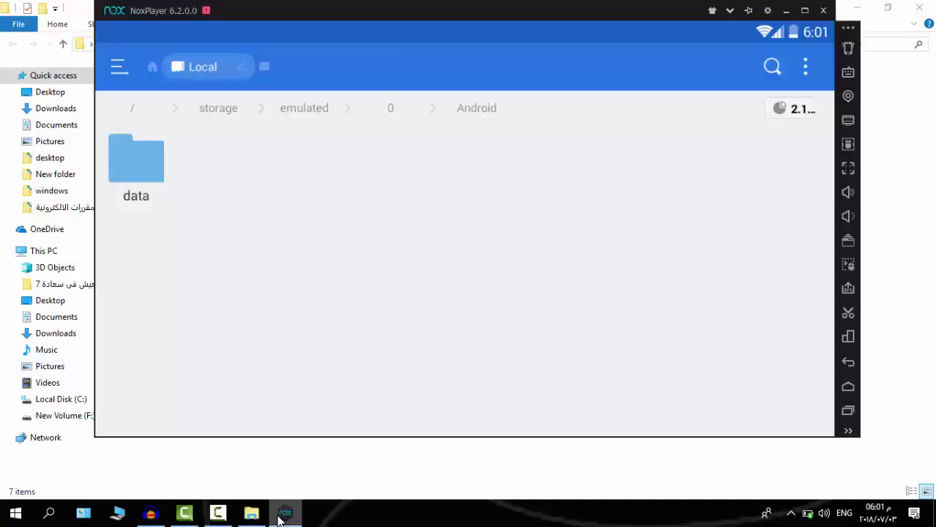
click(847, 362)
click(296, 176)
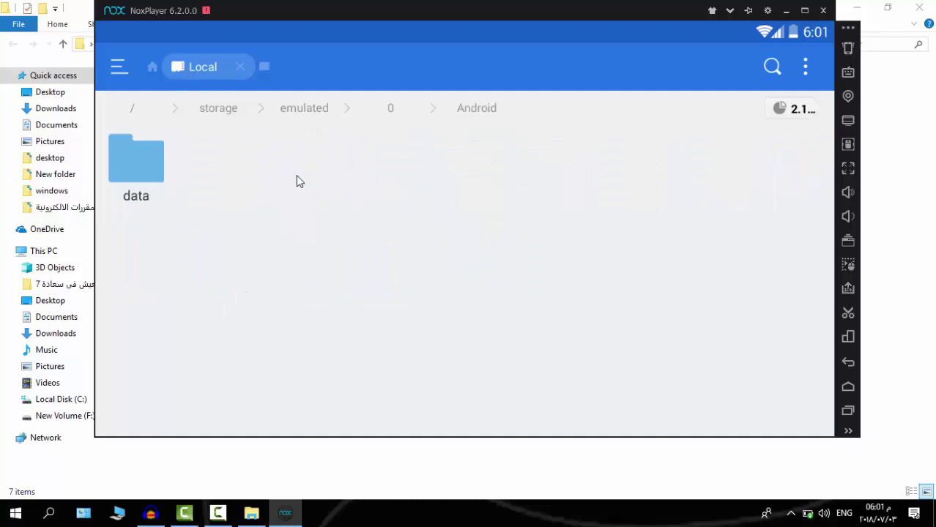
click(121, 178)
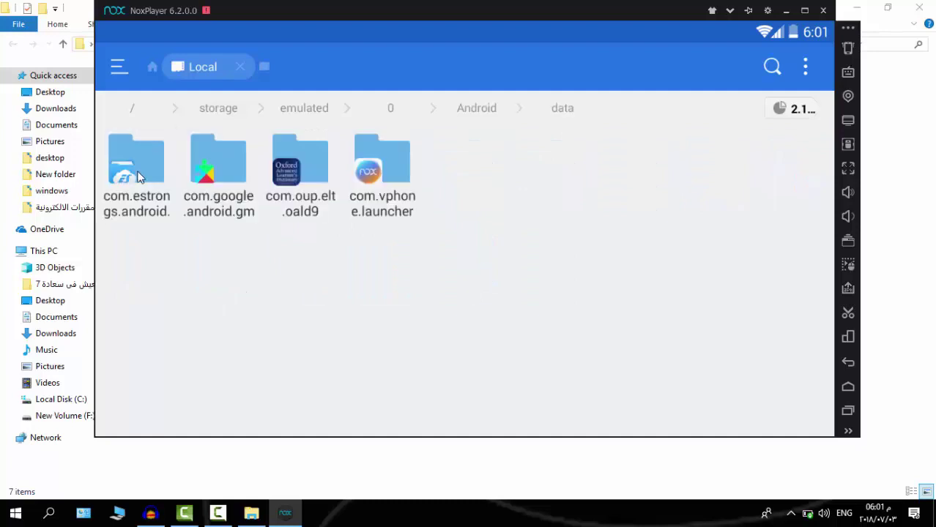
click(291, 171)
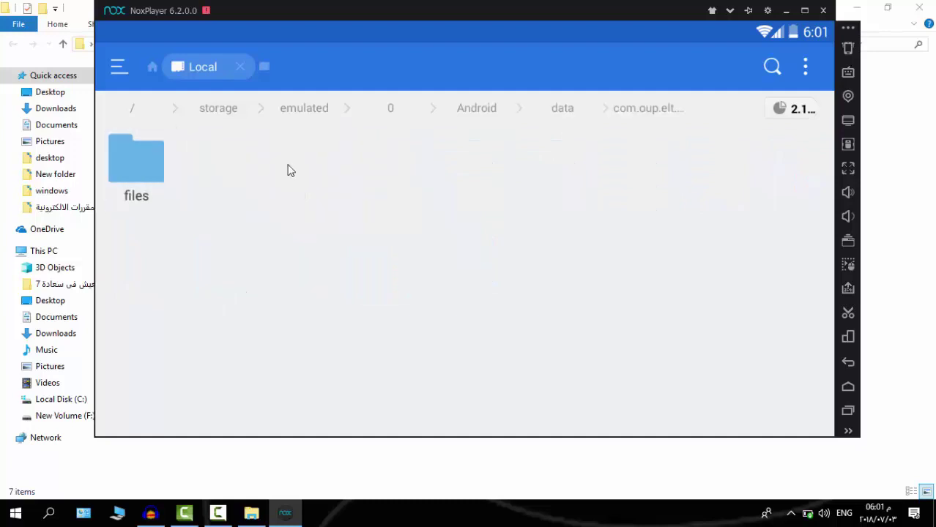
click(149, 181)
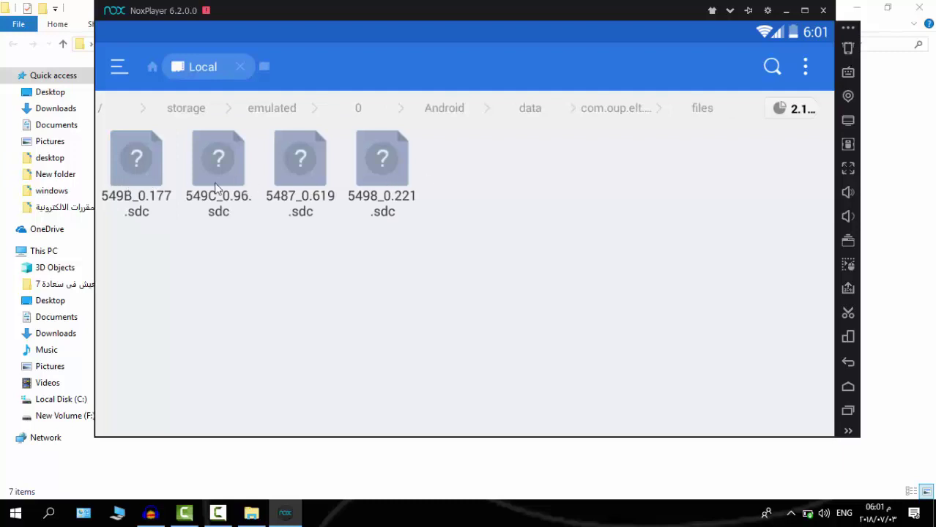
Leave the files folder and exit ES File Explorer to the NoxPlayer home screen
click(846, 366)
click(845, 366)
click(846, 366)
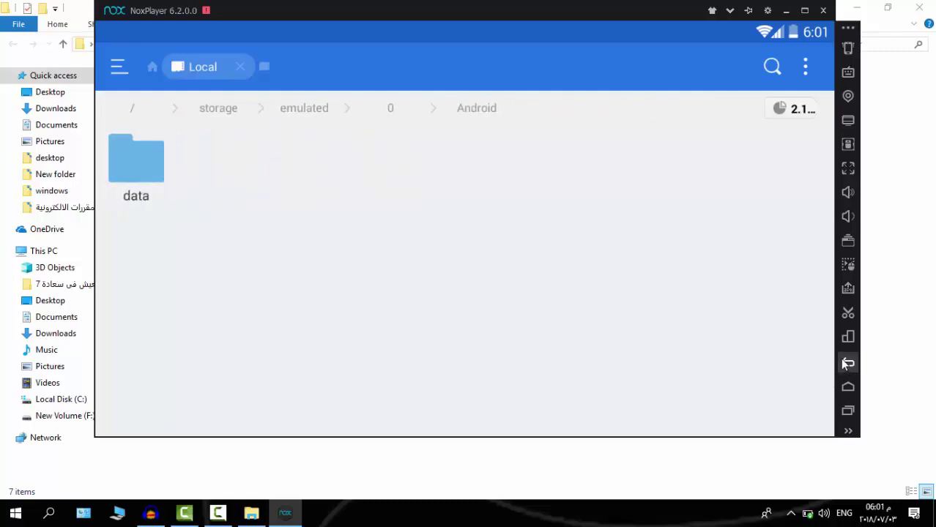
click(846, 366)
click(845, 366)
click(846, 363)
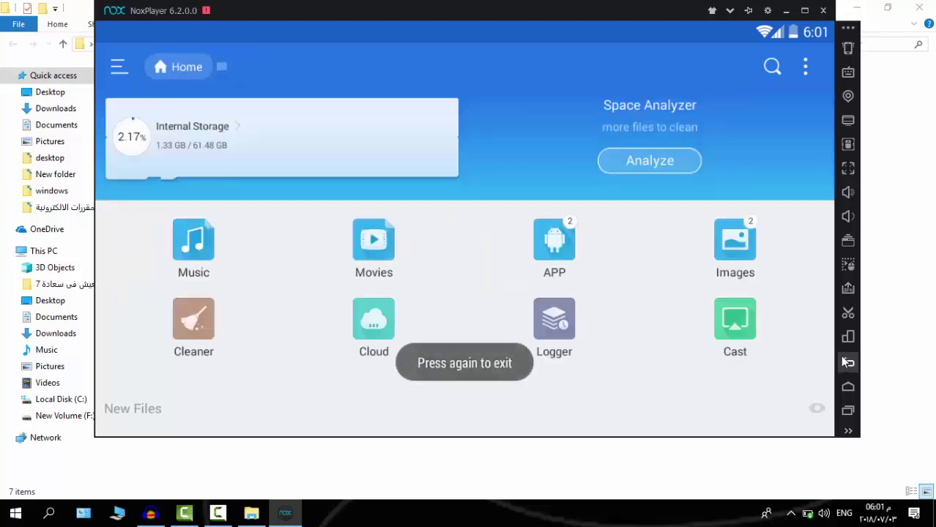
click(846, 363)
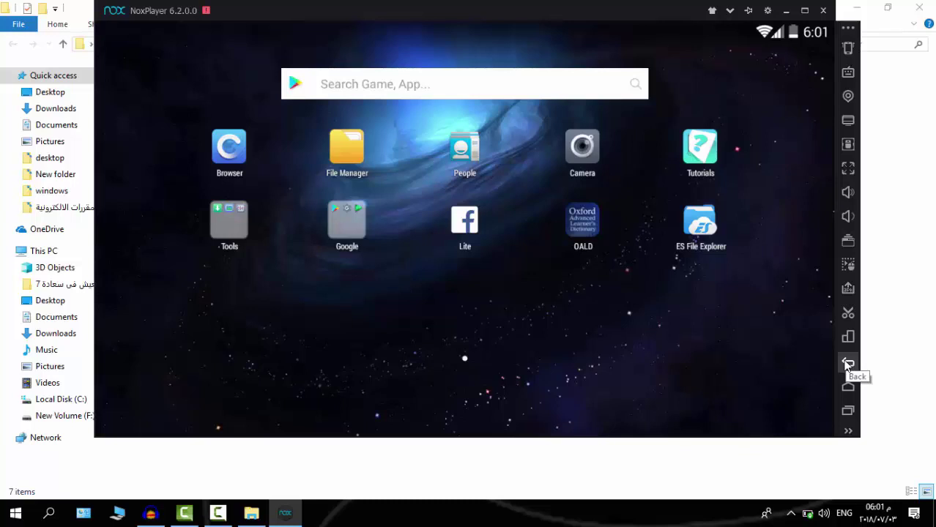
Launch OALD and look up the dictionary entry for "car"
click(583, 223)
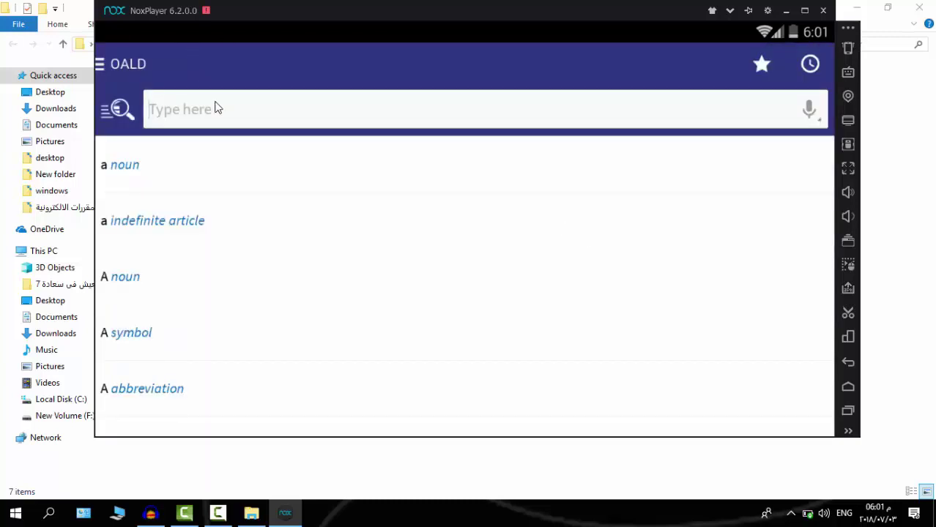
text(ar)
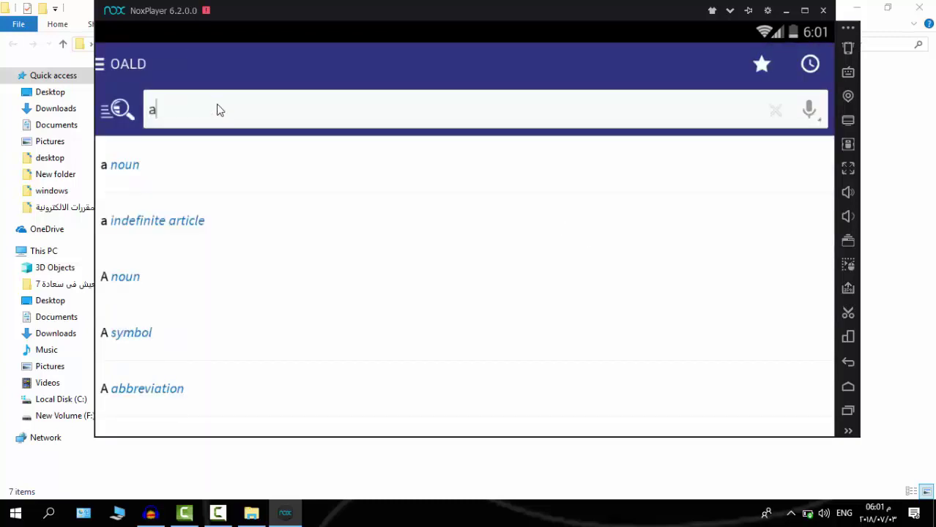
key(BackSpace)
key(BackSpace)
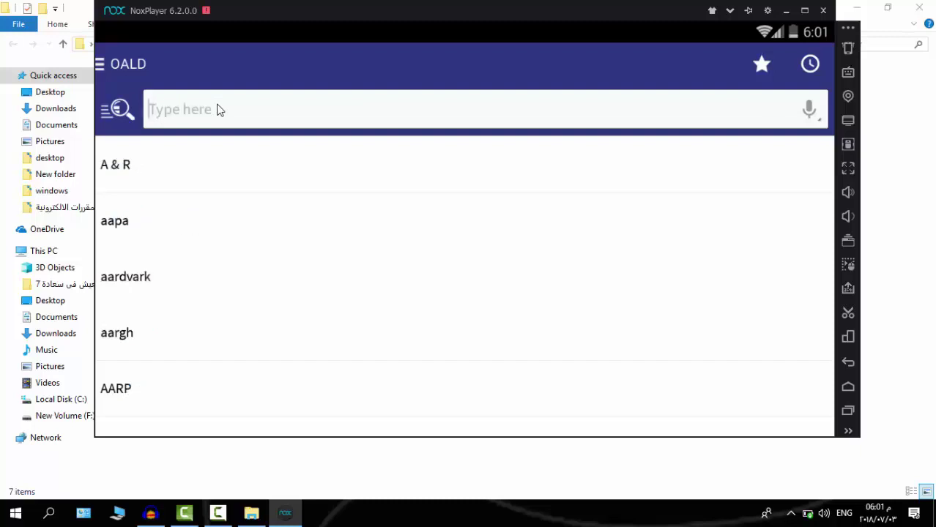
text(car)
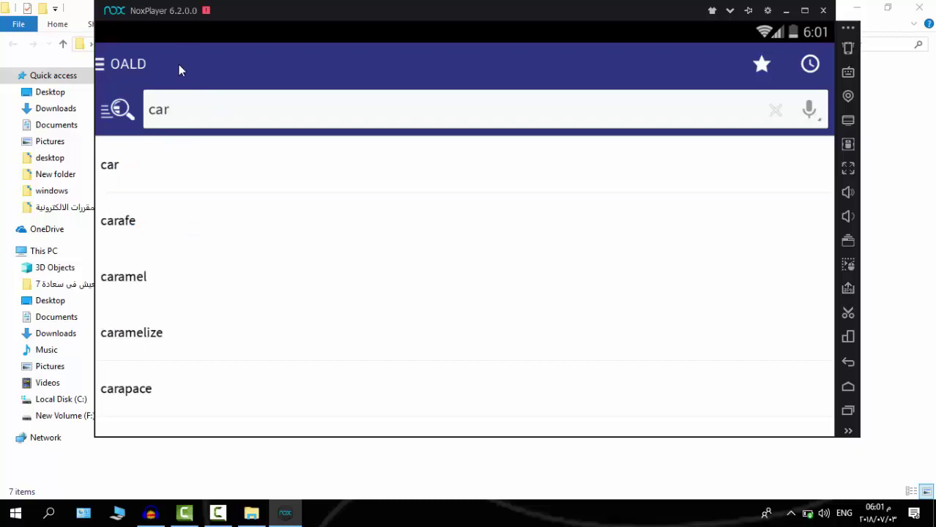
key(Return)
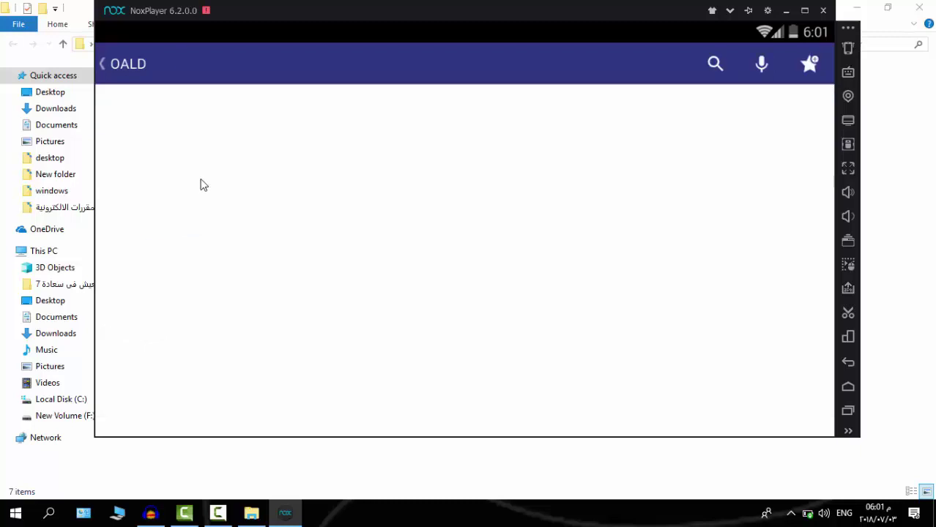
Test the American and British headword audio for "car", declining to stream the British audio from the Internet
click(185, 208)
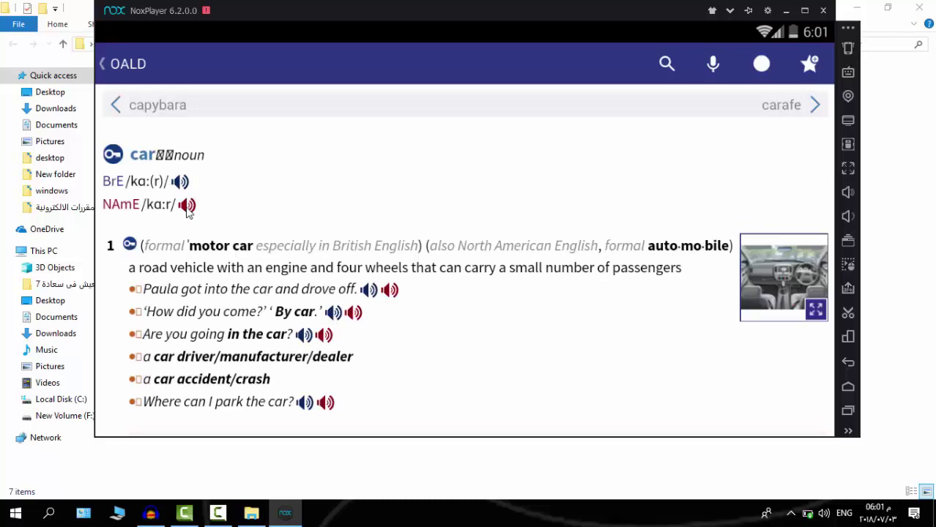
click(187, 206)
click(187, 206)
click(180, 182)
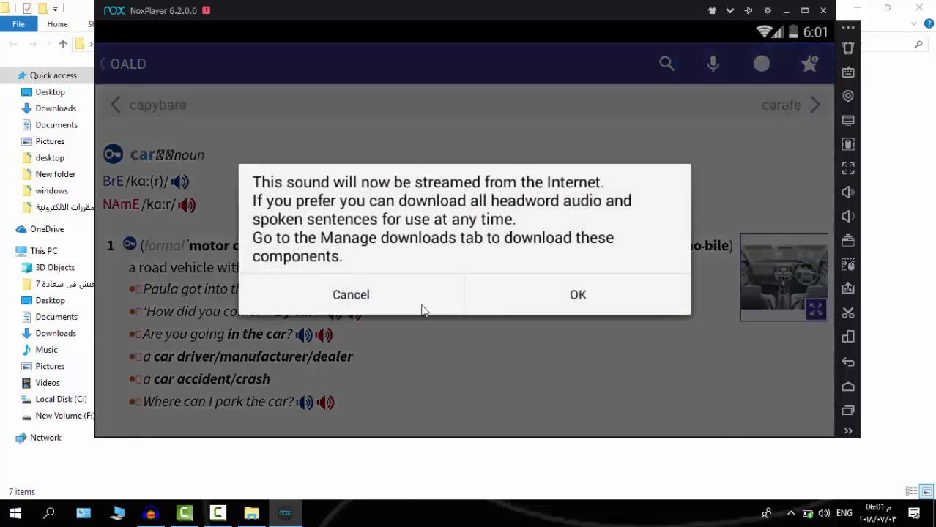
click(367, 300)
click(188, 207)
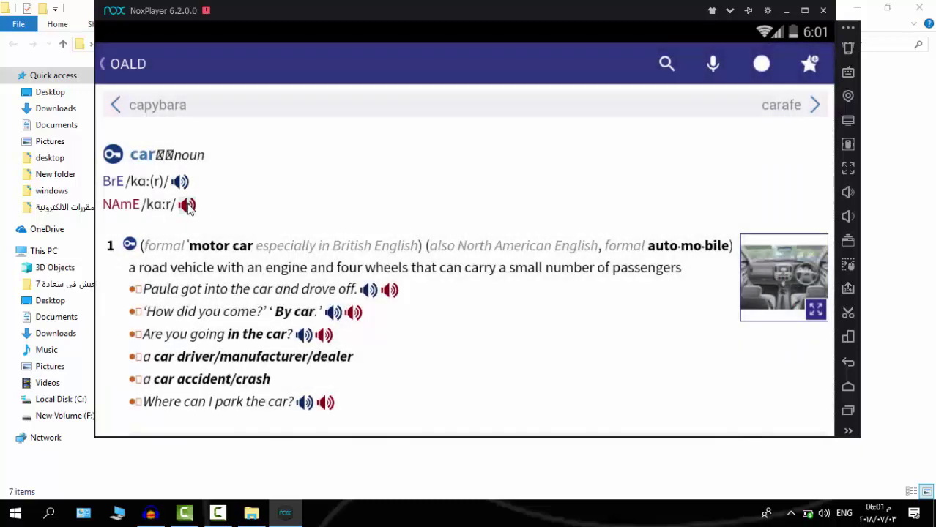
Test the audio of the first two example sentences for "car", declining Internet streaming for the first sentence's British recording
click(388, 292)
click(352, 313)
click(369, 291)
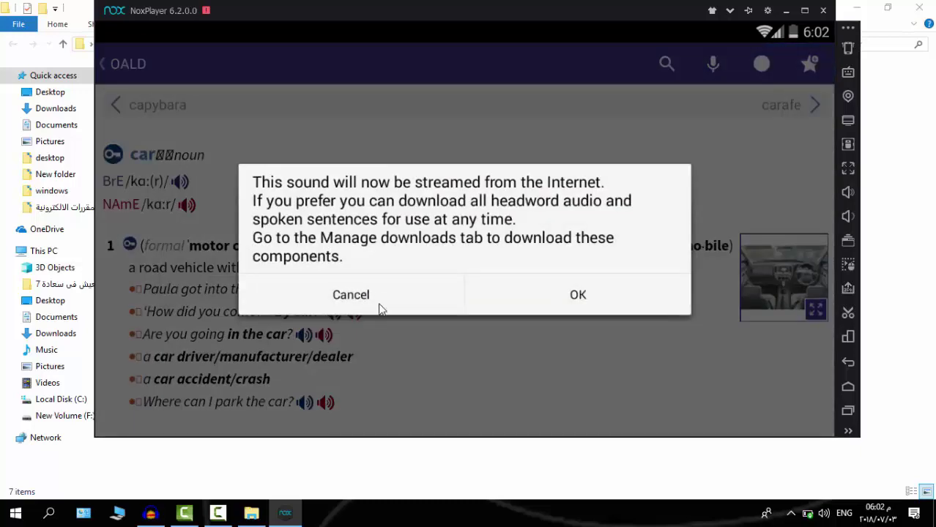
click(351, 295)
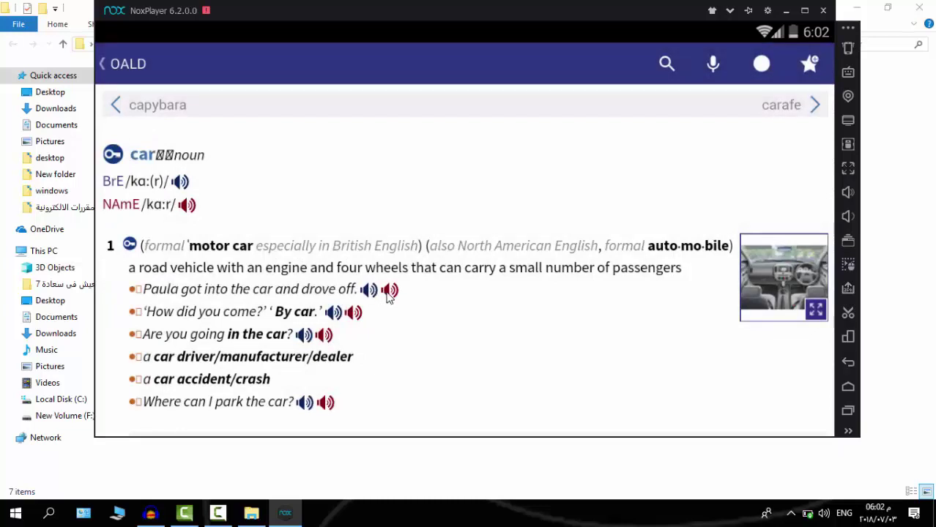
click(388, 290)
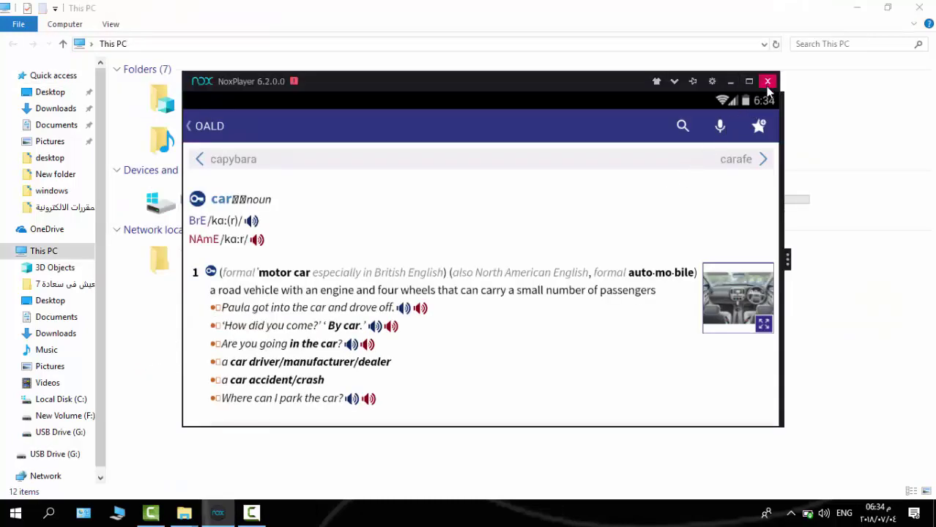
Close NoxPlayer with No more tips enabled in the exit confirmation, and relaunch it from the desktop, dismissing the low-battery warning
click(768, 83)
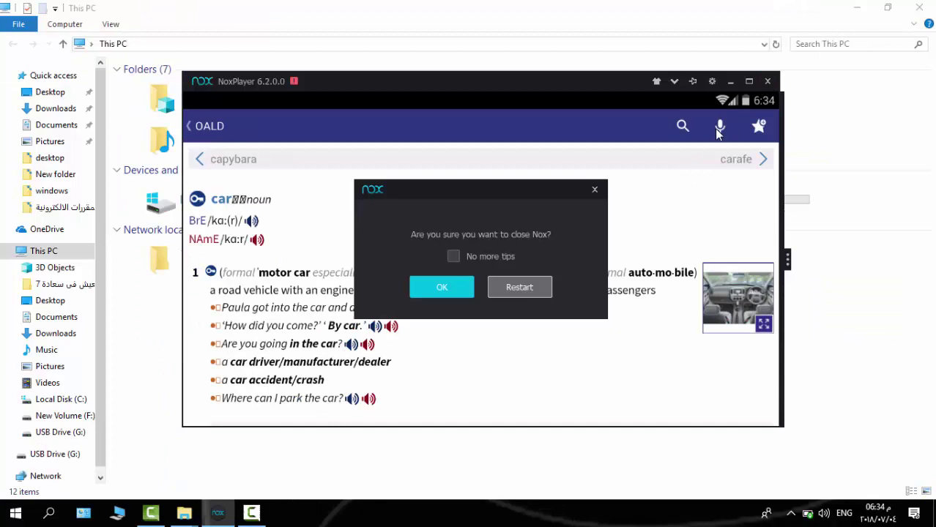
click(455, 258)
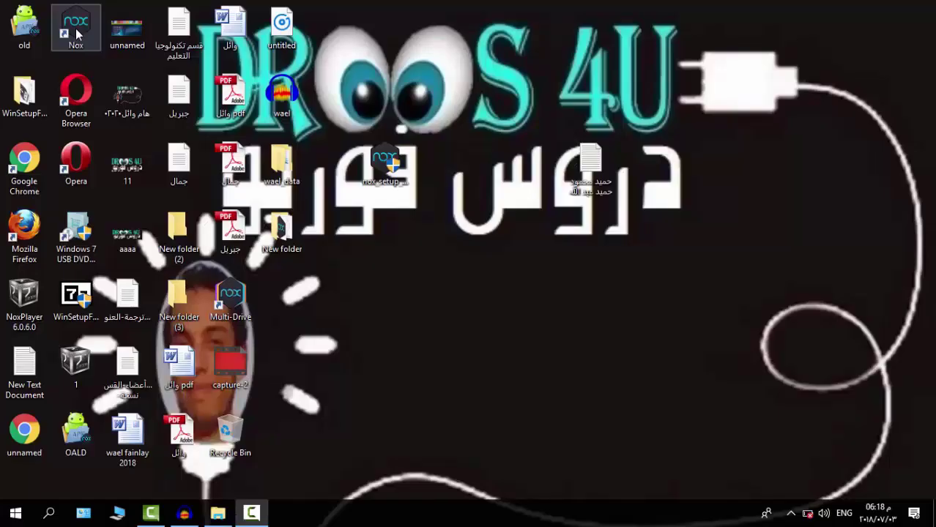
click(77, 30)
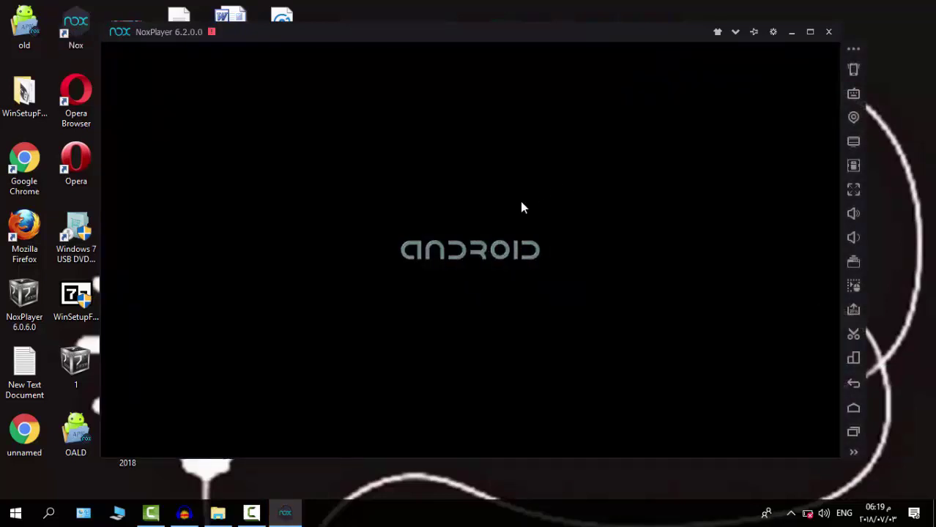
click(592, 356)
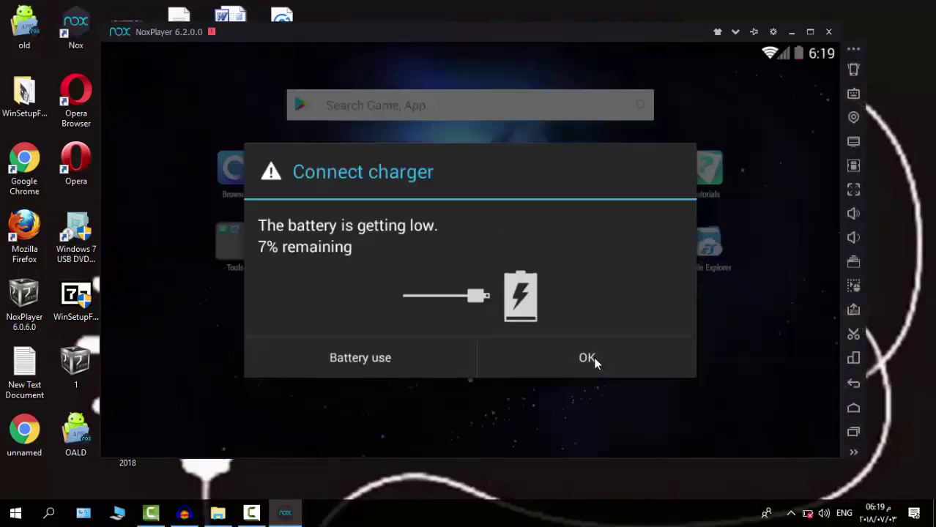